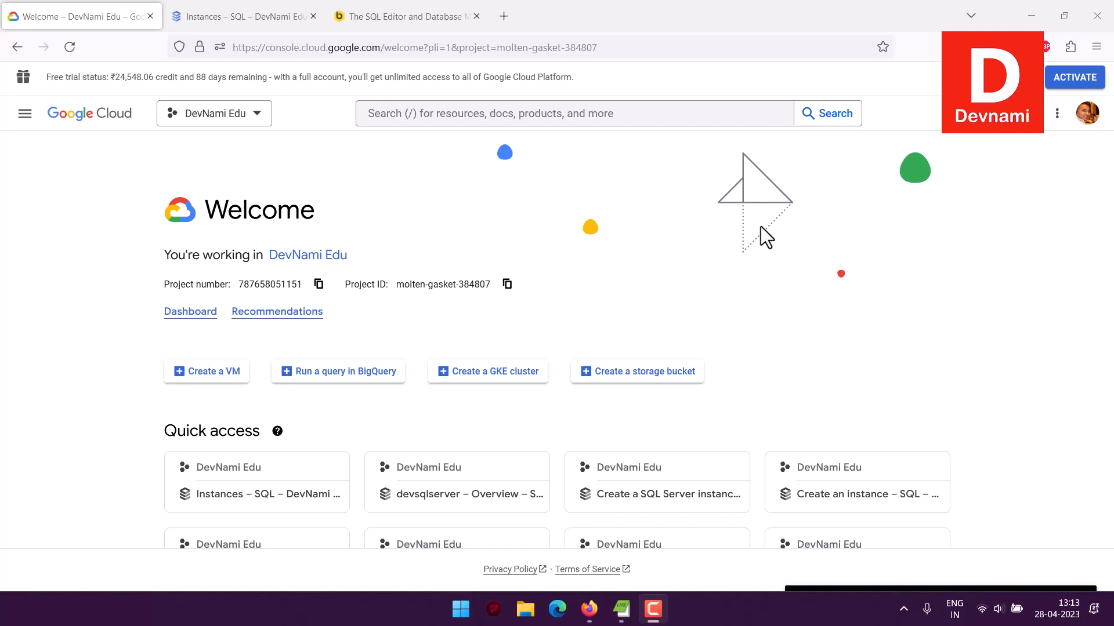
# - Examine the Beekeeper Studio website's product previews and its list of supported databases
pyautogui.click(426, 5)
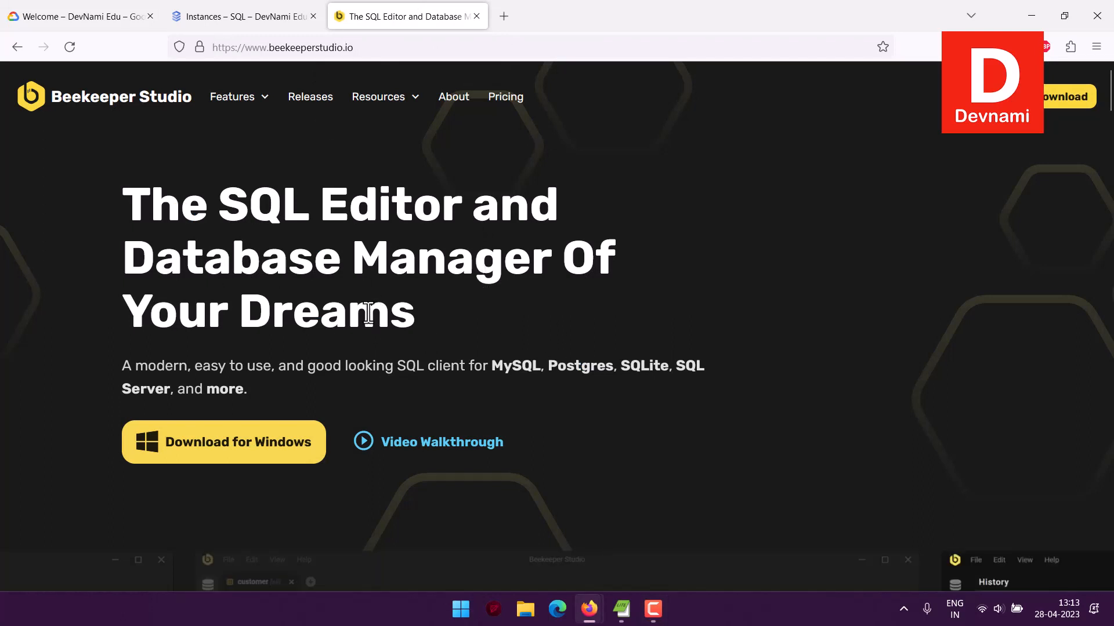
pyautogui.scroll(-10, 20, 313)
pyautogui.scroll(-10, 26, 313)
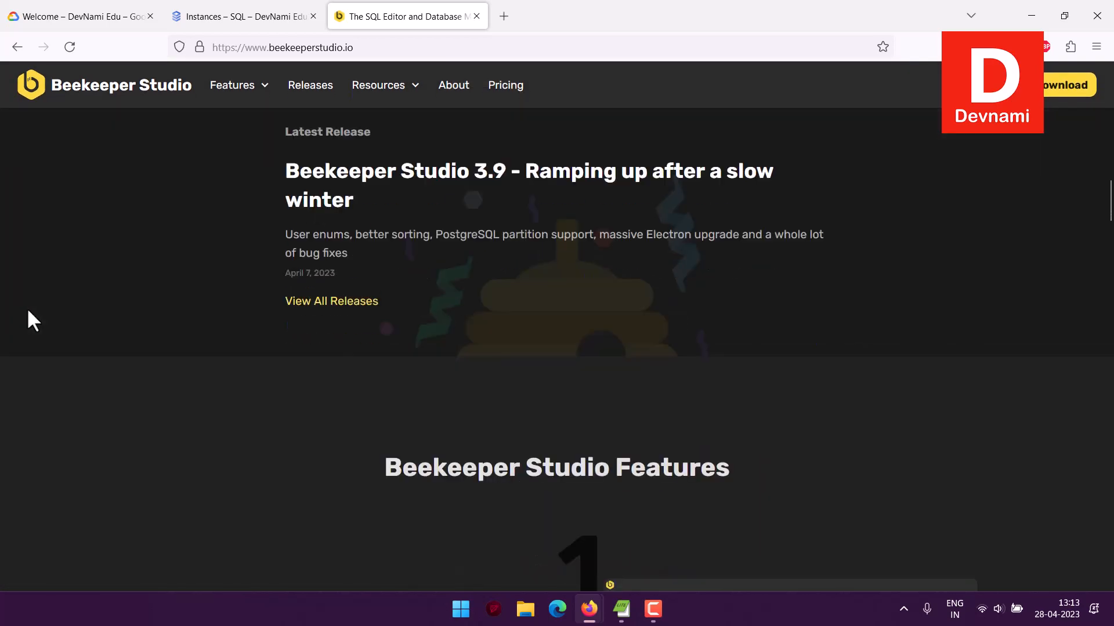
pyautogui.scroll(5, 27, 313)
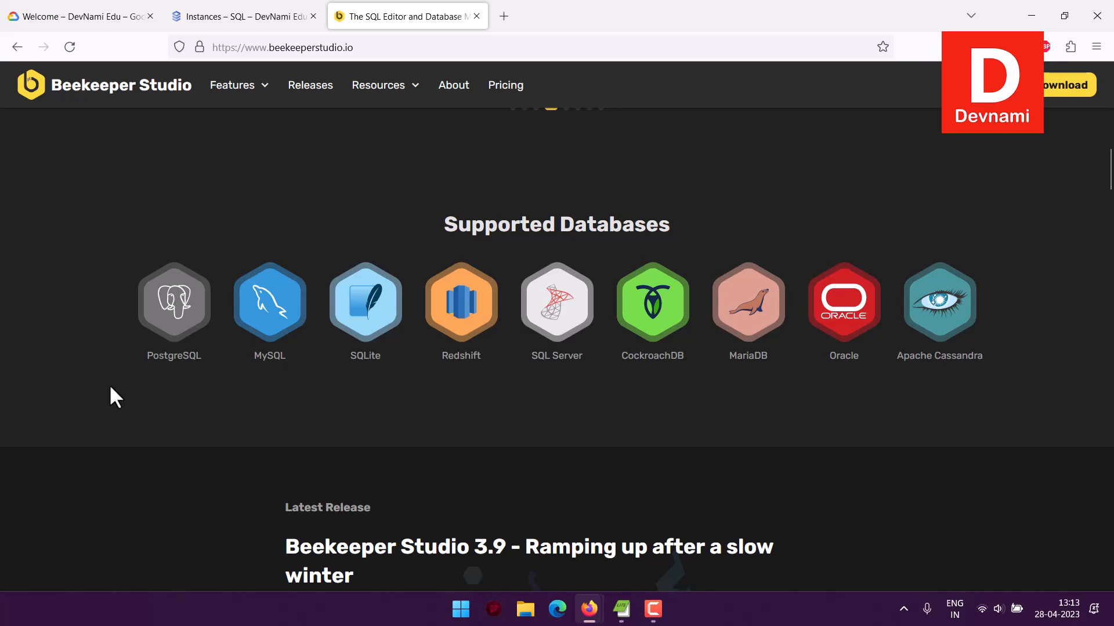
pyautogui.scroll(15, 260, 293)
pyautogui.scroll(-5, 261, 299)
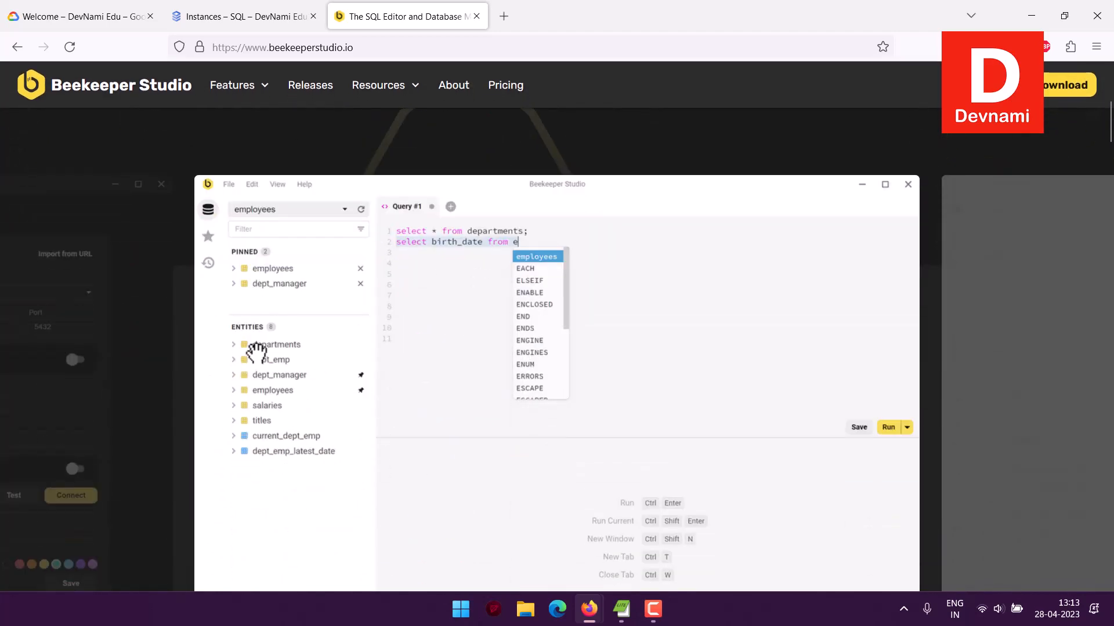
pyautogui.scroll(-6, 487, 280)
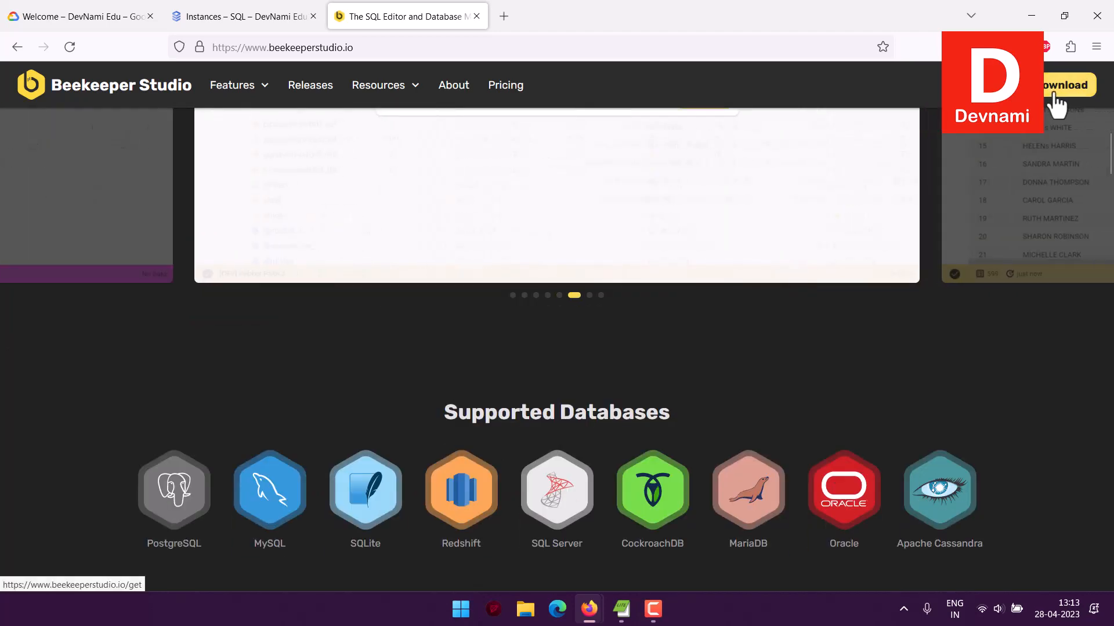
# - Find the installed Beekeeper Studio Ultimate app on the computer and launch it
pyautogui.click(460, 609)
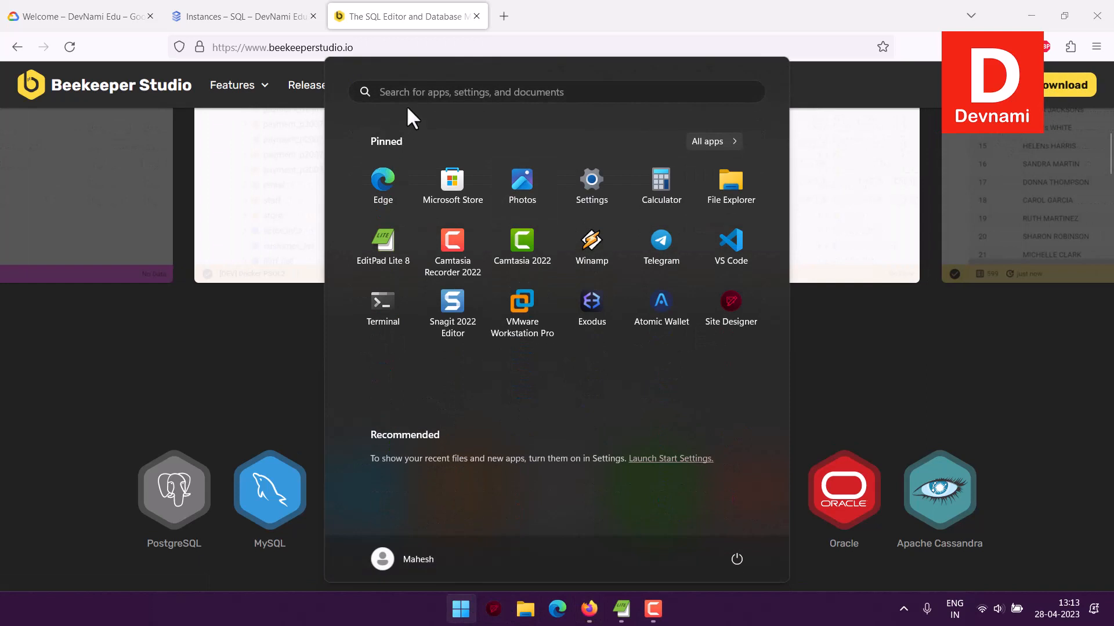
pyautogui.click(409, 93)
pyautogui.write('bee')
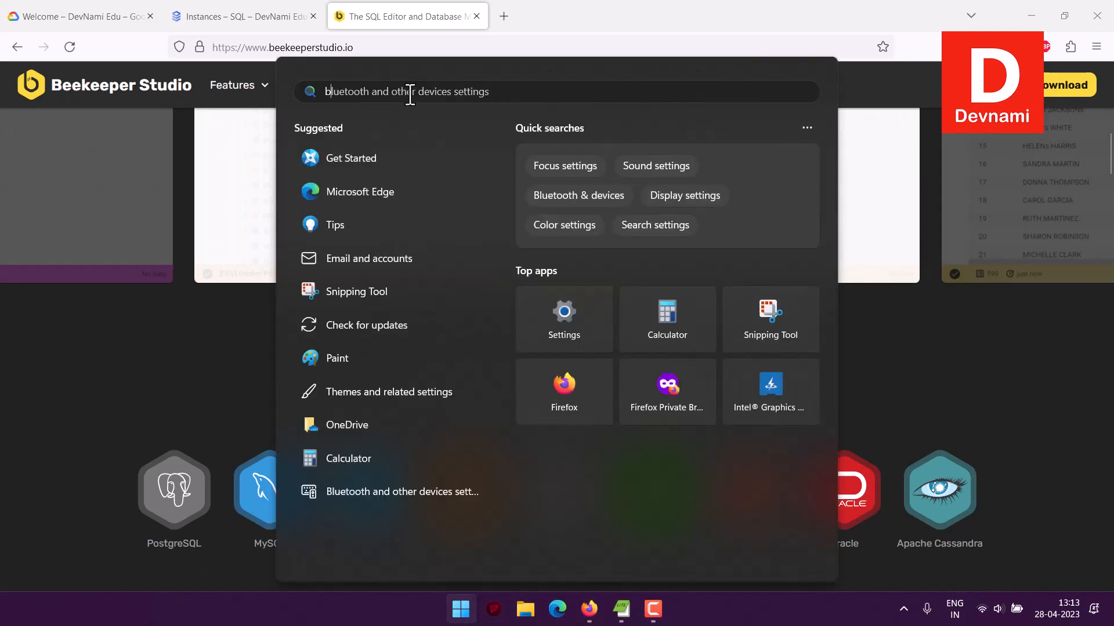
pyautogui.write('keeper Studio Ultimate')
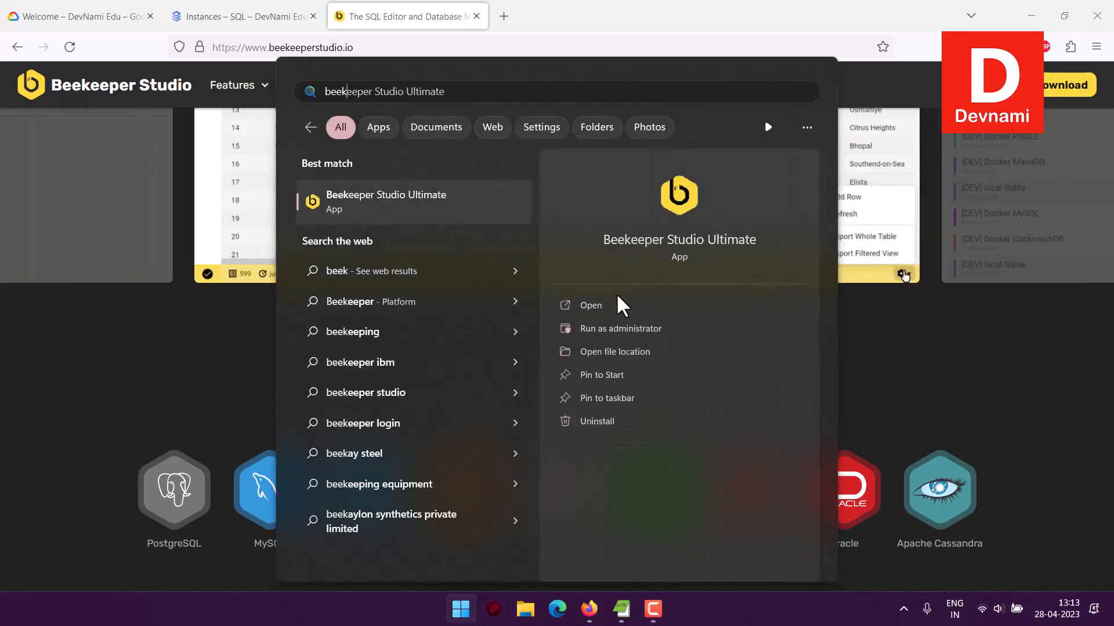
pyautogui.click(585, 307)
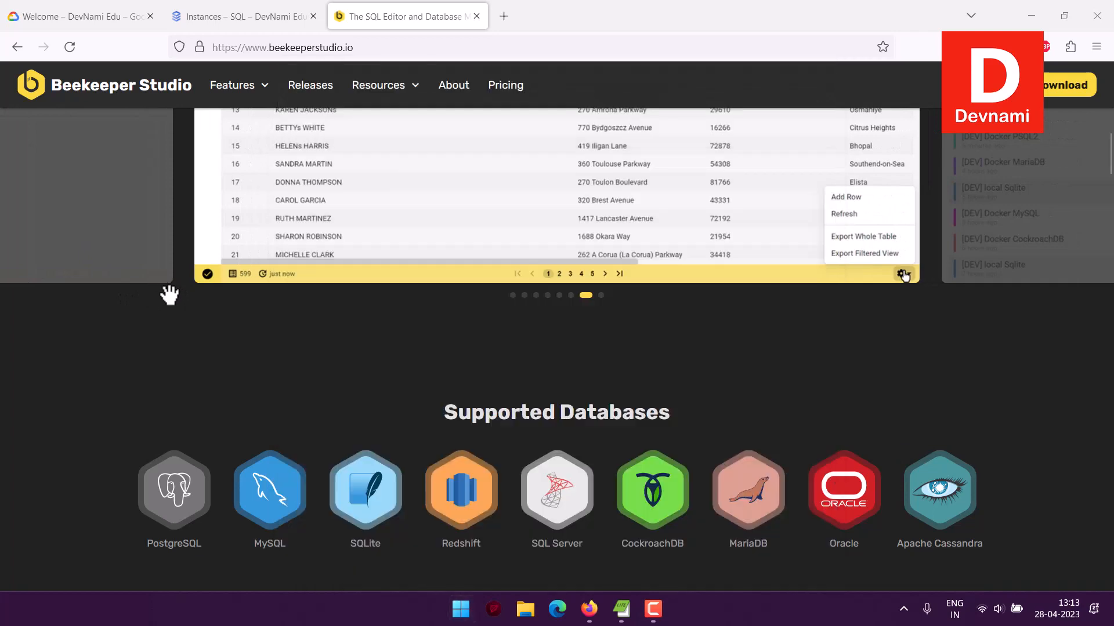
# - Tile Beekeeper Studio beside the Google Cloud console and maximize the browser window again
pyautogui.scroll(10, 158, 336)
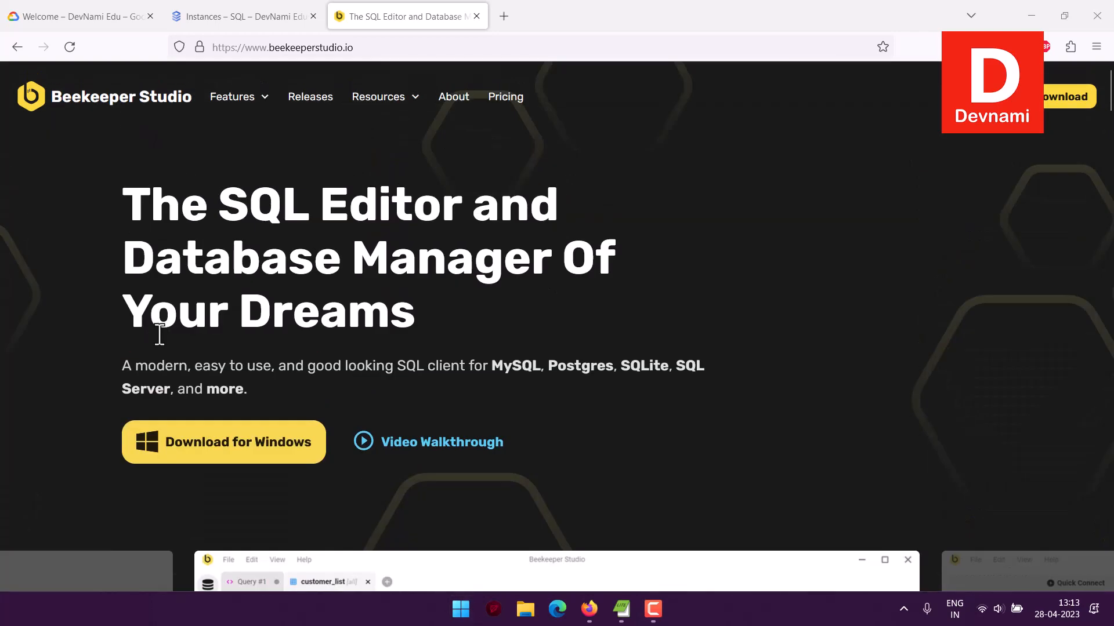
pyautogui.click(113, 14)
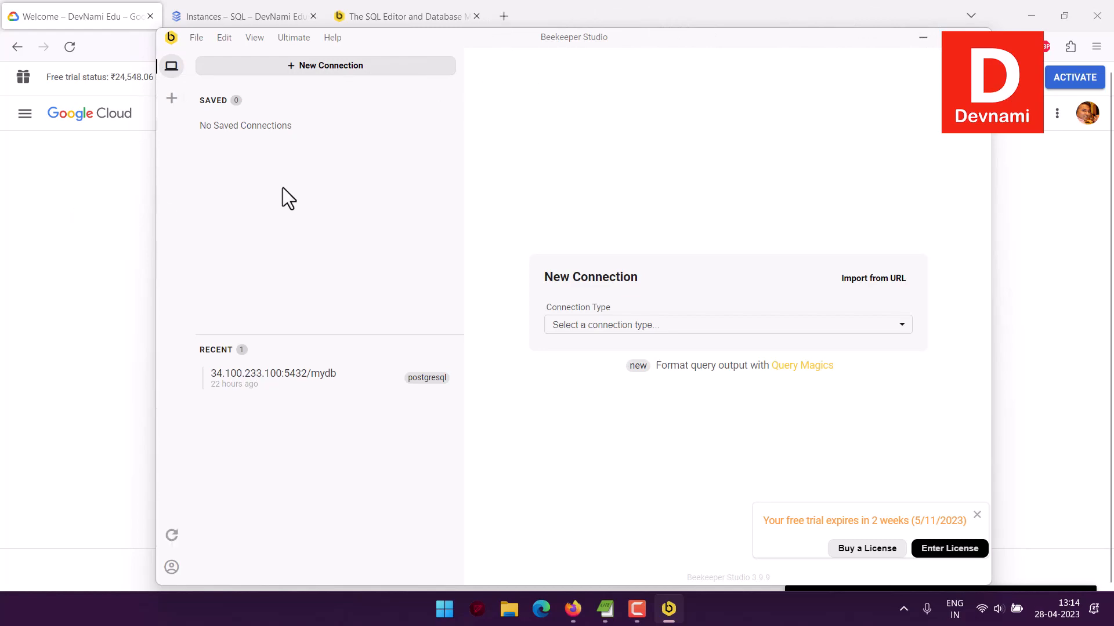
pyautogui.moveTo(684, 36); pyautogui.dragTo(454, 40)
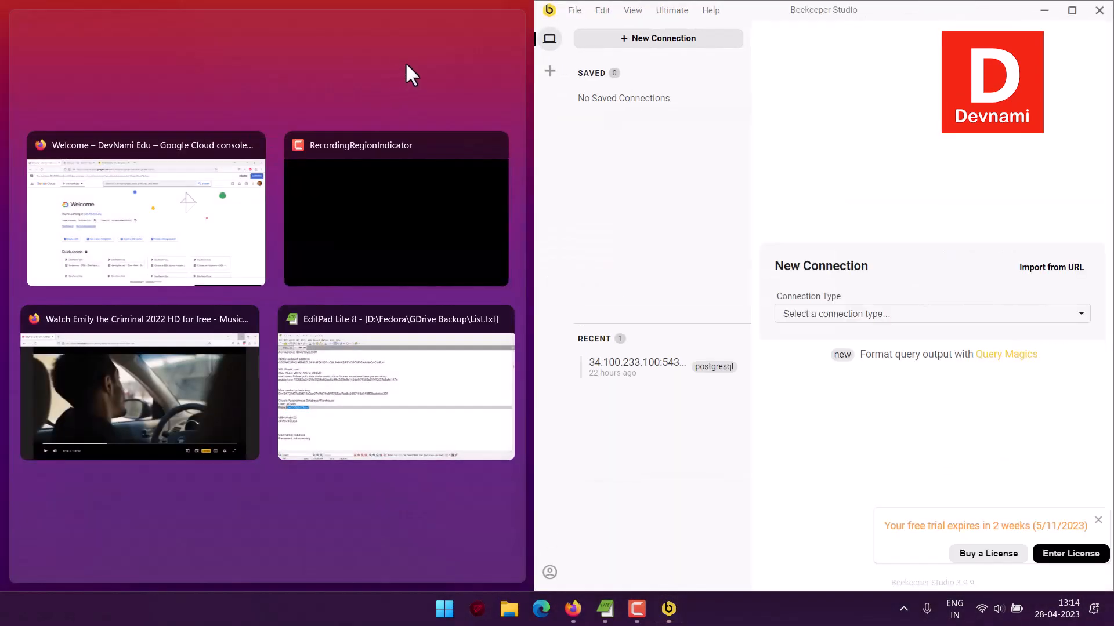
pyautogui.click(114, 218)
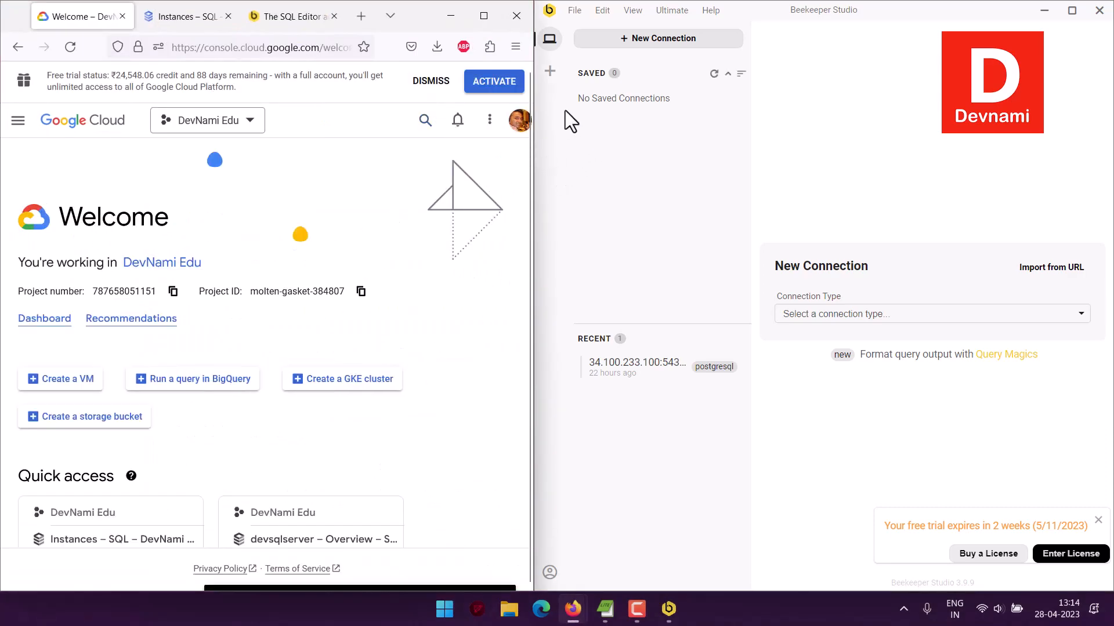
pyautogui.click(480, 14)
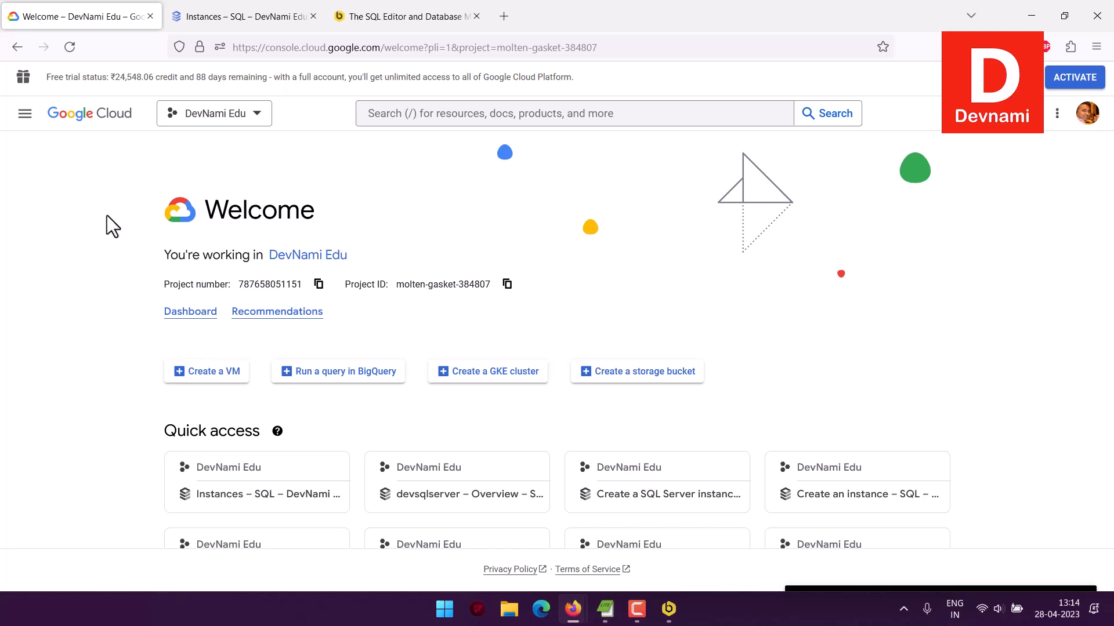
# - Open the SQL service from the Databases category of all products and start creating a new SQL instance
pyautogui.scroll(-2, 106, 223)
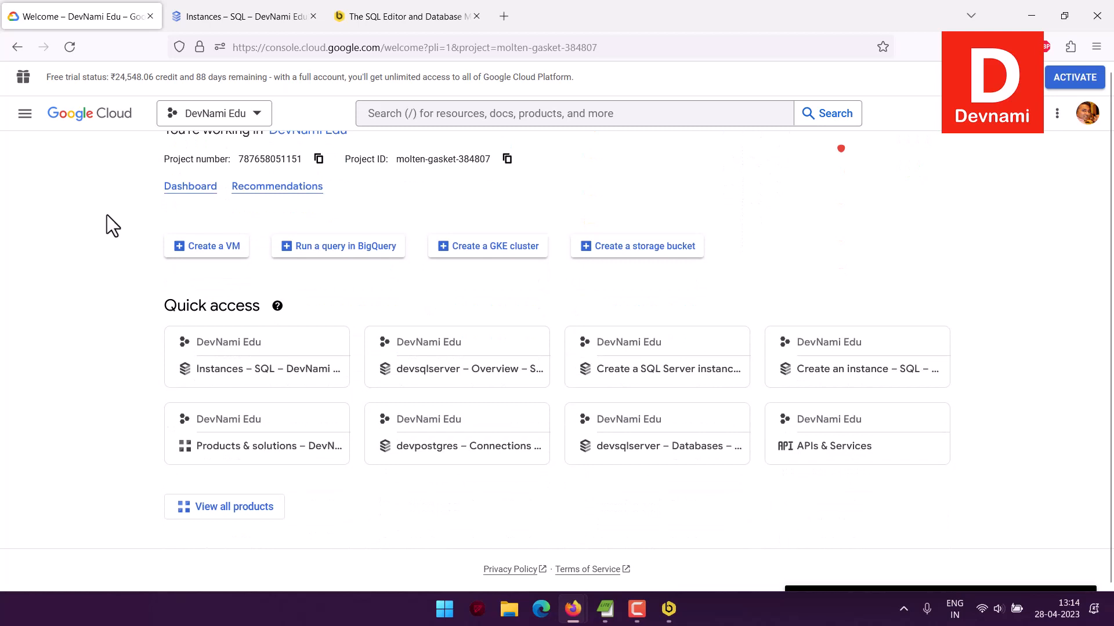
pyautogui.rightClick(245, 514)
pyautogui.click(296, 289)
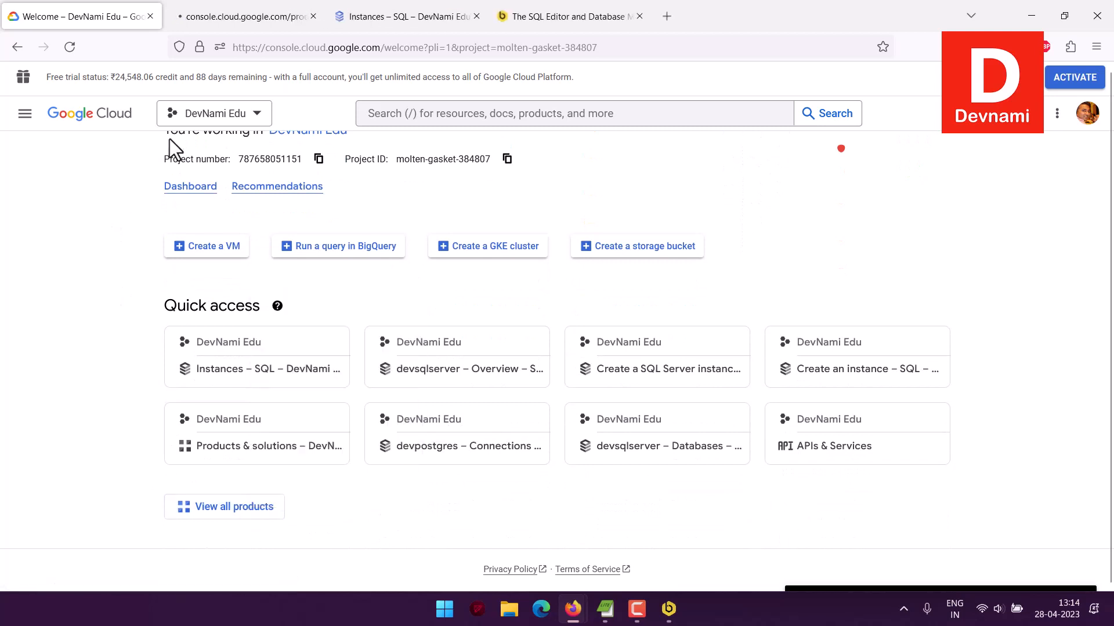
pyautogui.click(216, 17)
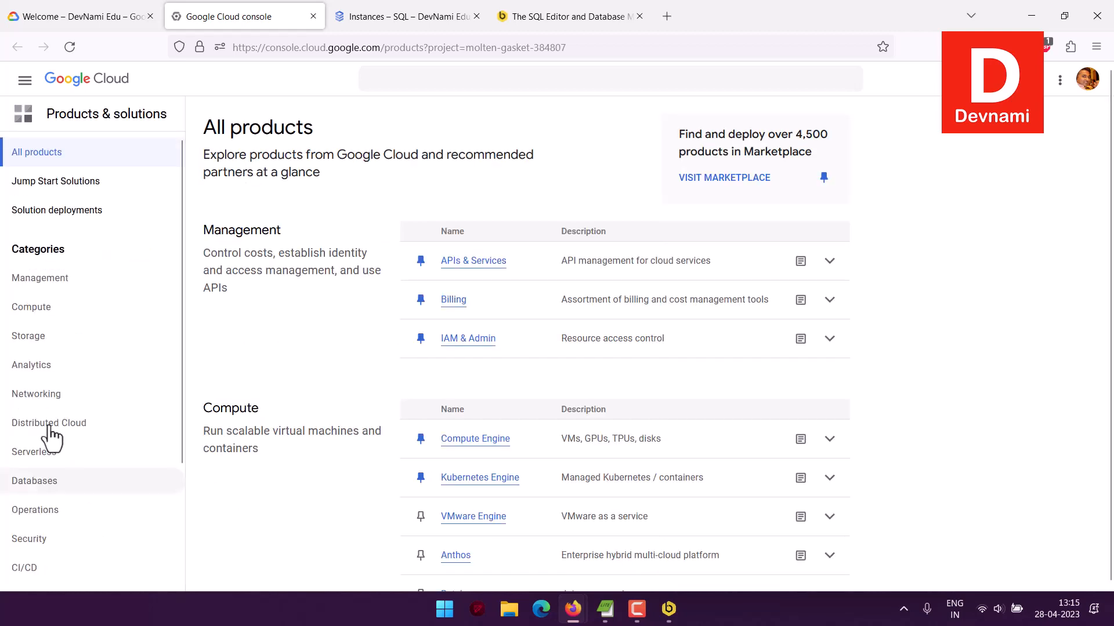
pyautogui.click(38, 484)
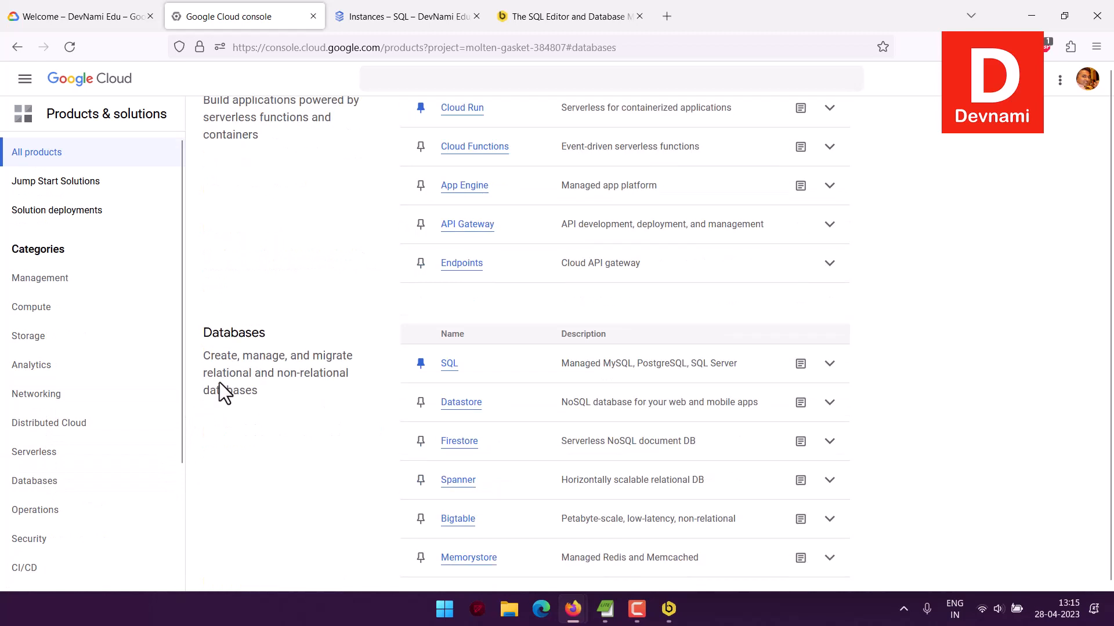
pyautogui.click(449, 238)
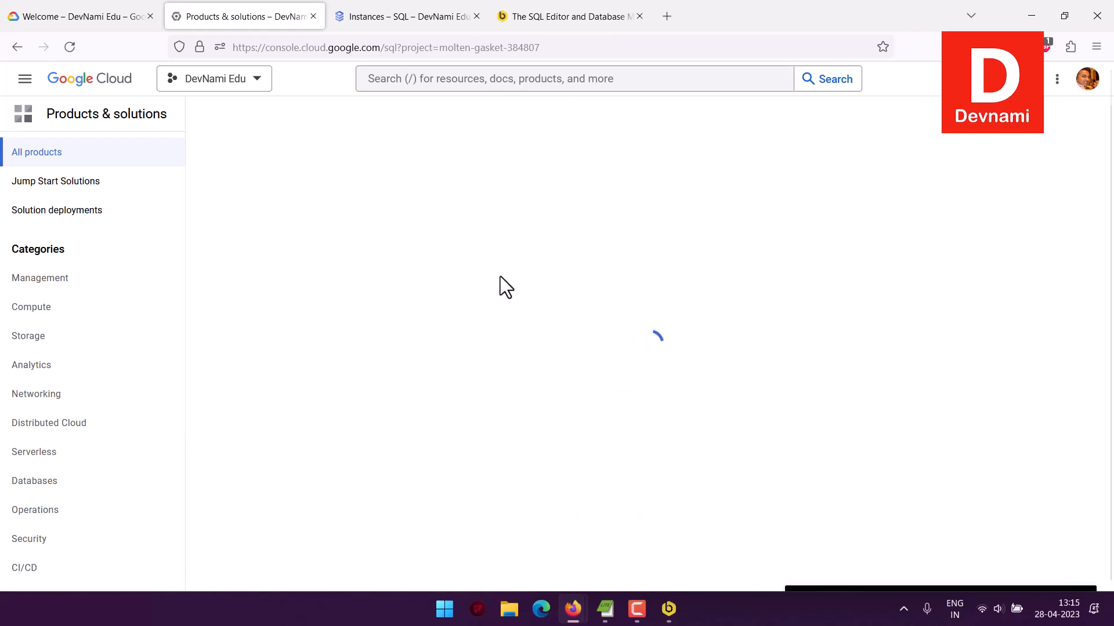
pyautogui.click(385, 17)
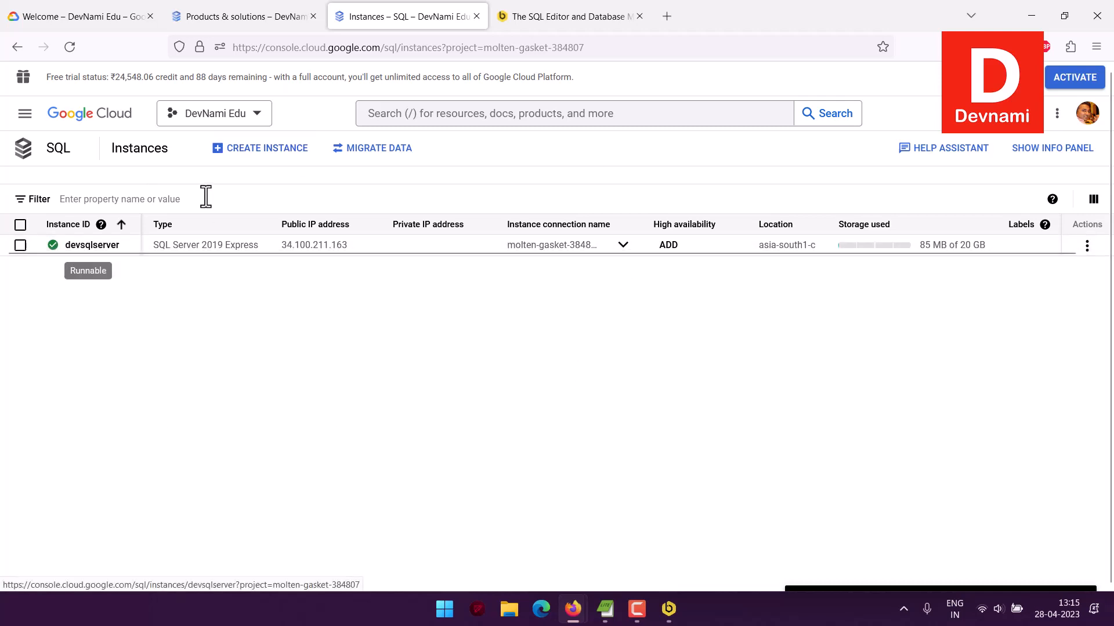
pyautogui.click(232, 154)
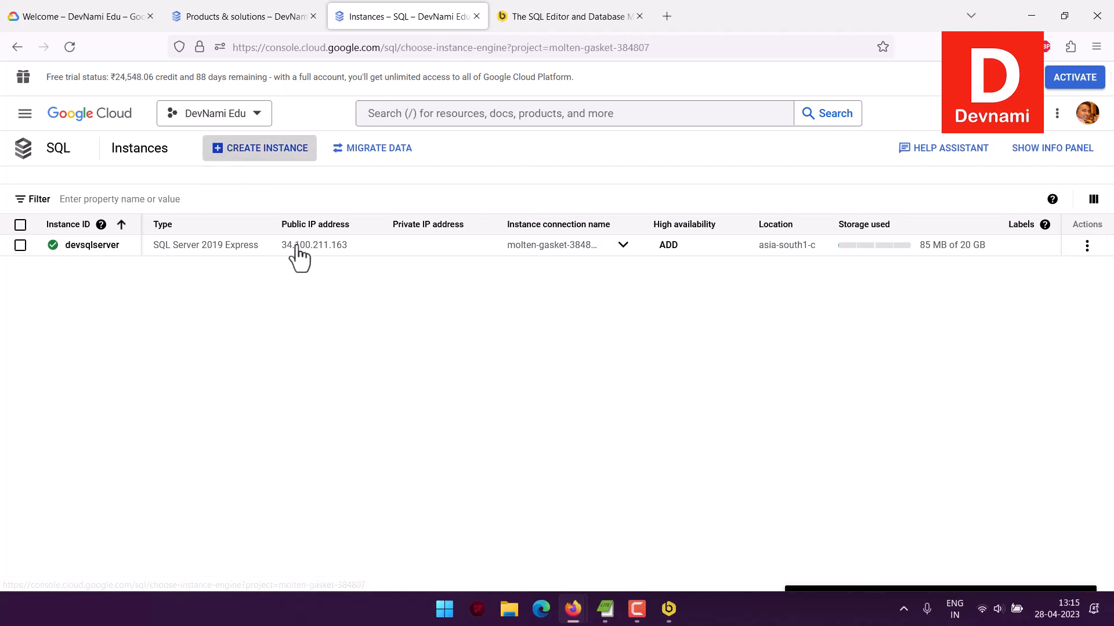
# - In Beekeeper Studio, set the new connection's type to SQL Server, review its login fields and dismiss the trial notice
pyautogui.click(669, 609)
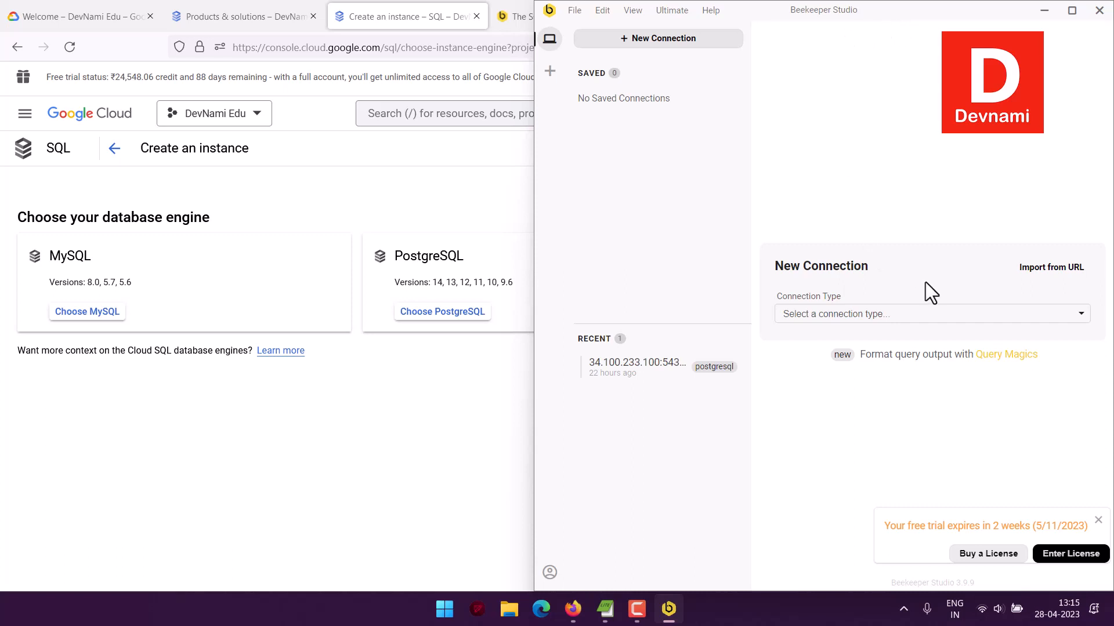
pyautogui.click(827, 318)
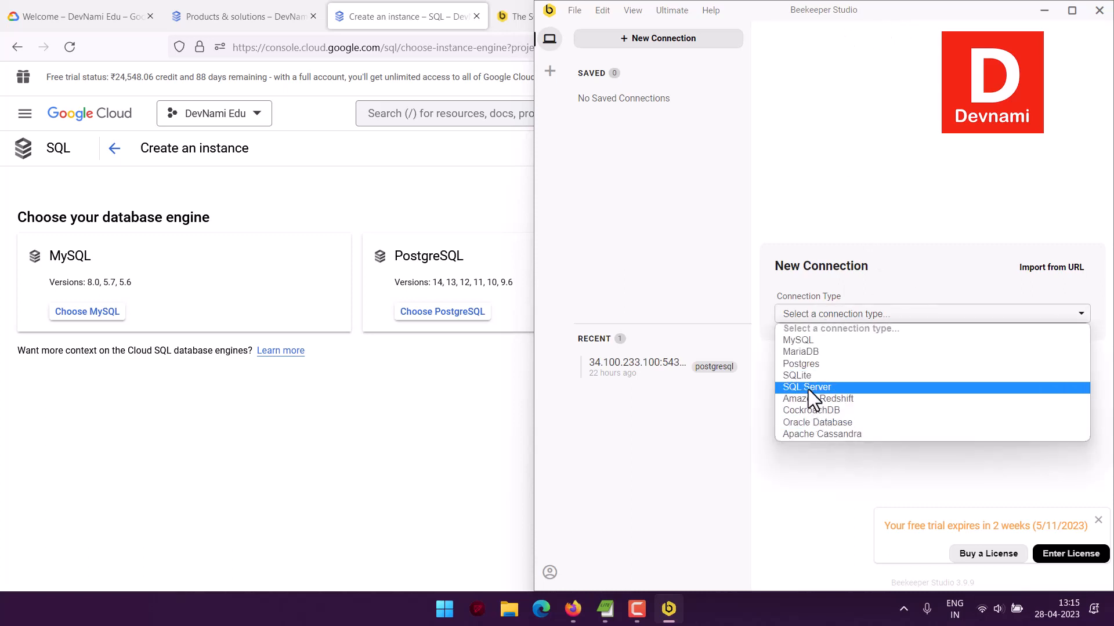
pyautogui.click(827, 387)
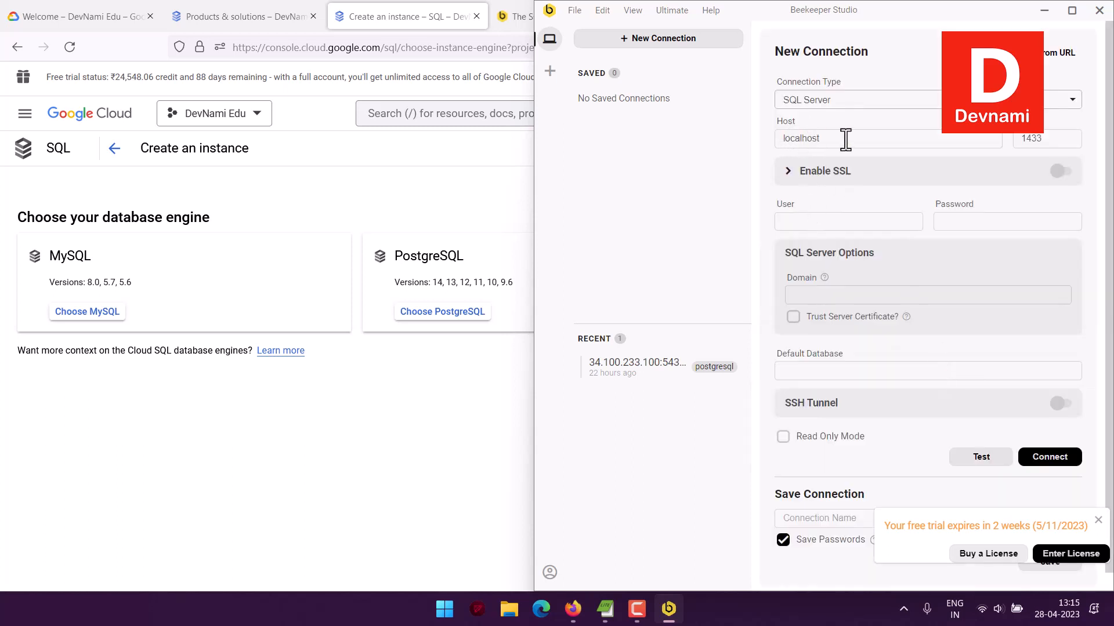
pyautogui.click(806, 224)
pyautogui.click(1004, 220)
pyautogui.scroll(-1, 1005, 221)
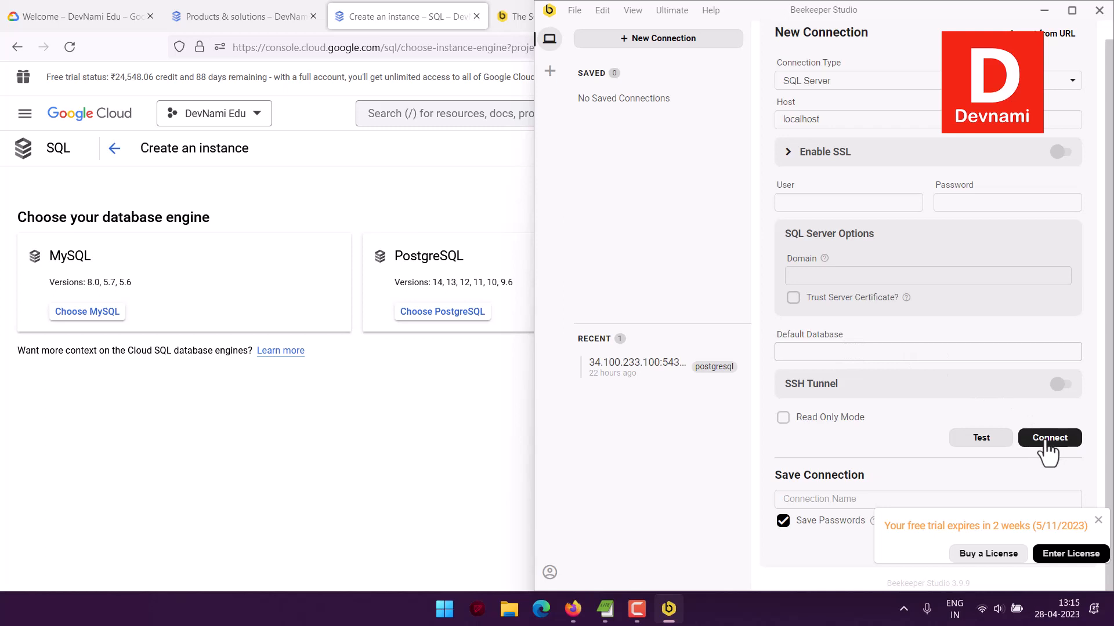
pyautogui.click(1098, 520)
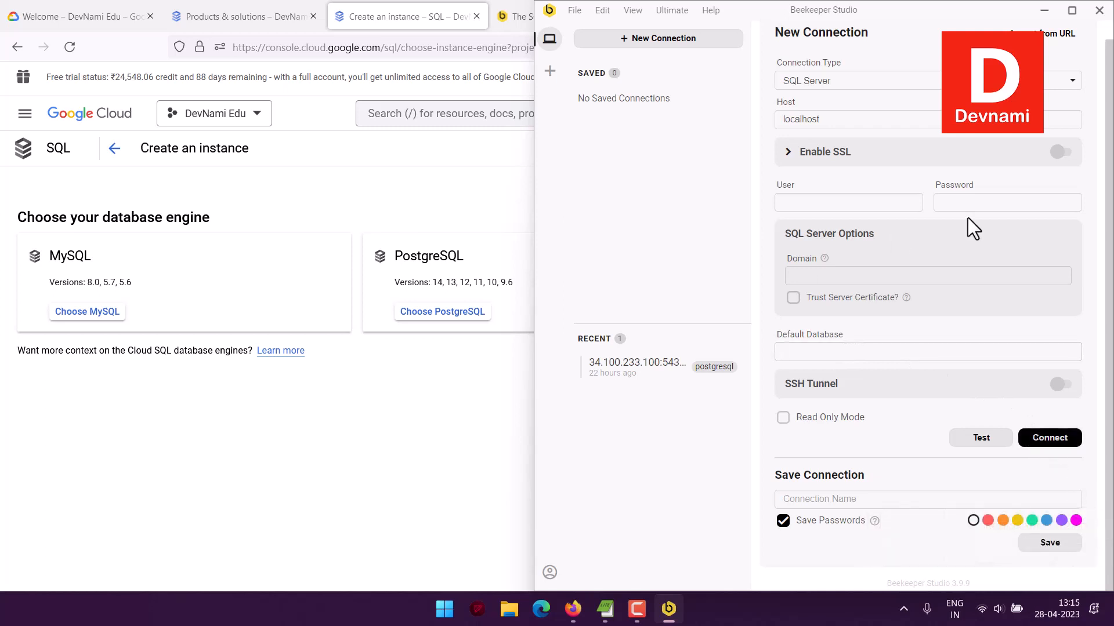
# - Back in the Google Cloud console, choose SQL Server as the new instance's database engine and close the redundant SQL tab
pyautogui.click(392, 434)
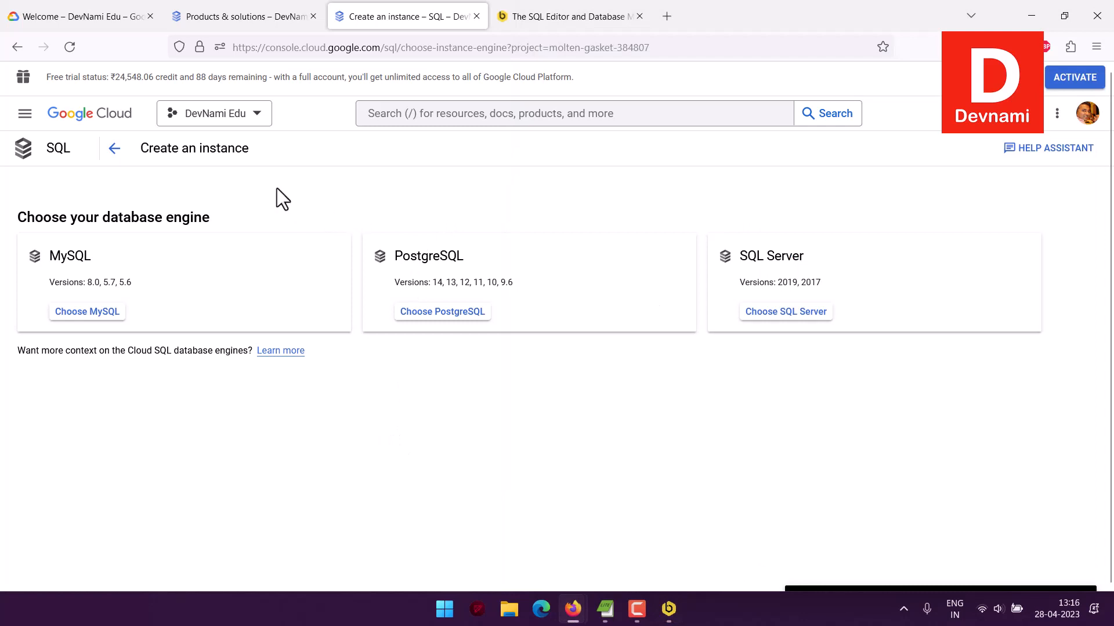
pyautogui.moveTo(13, 221); pyautogui.dragTo(235, 216)
pyautogui.click(236, 215)
pyautogui.moveTo(741, 254); pyautogui.dragTo(831, 257)
pyautogui.click(836, 256)
pyautogui.moveTo(739, 287); pyautogui.dragTo(831, 280)
pyautogui.click(830, 280)
pyautogui.moveTo(824, 281)
pyautogui.mouseDown()
pyautogui.moveTo(743, 283)
pyautogui.moveTo(844, 282)
pyautogui.mouseUp()
pyautogui.click(833, 282)
pyautogui.click(844, 282)
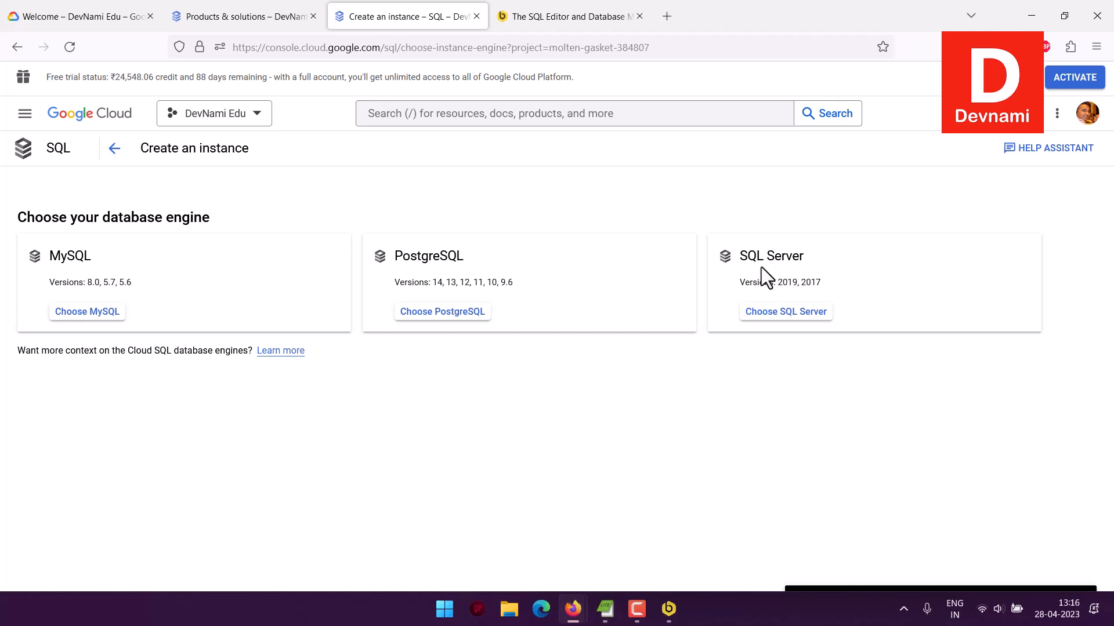
pyautogui.click(780, 313)
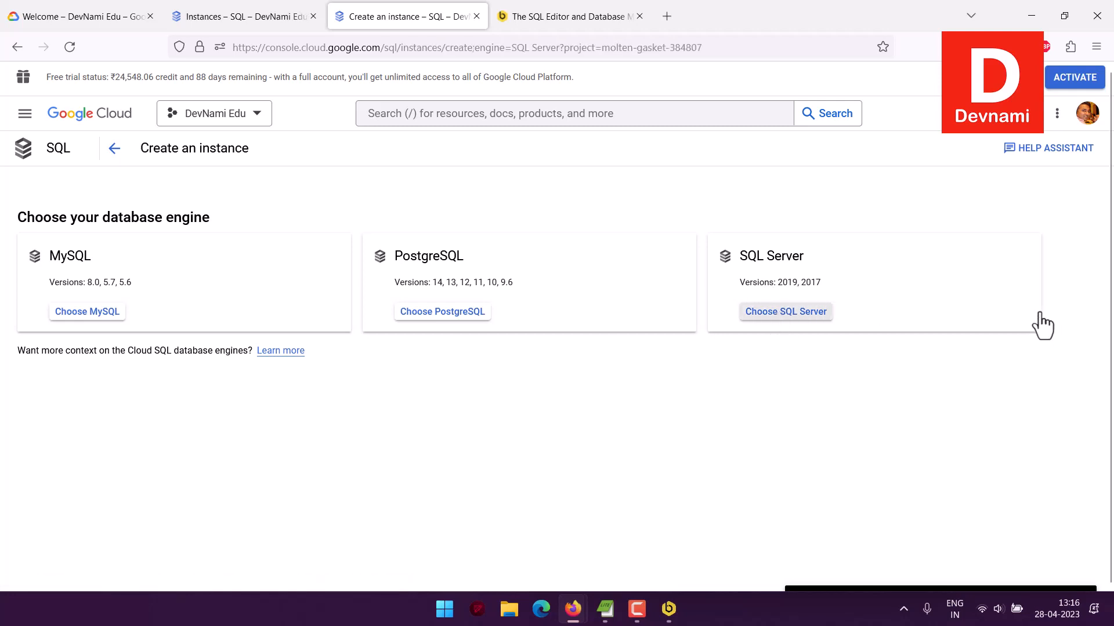
pyautogui.click(313, 16)
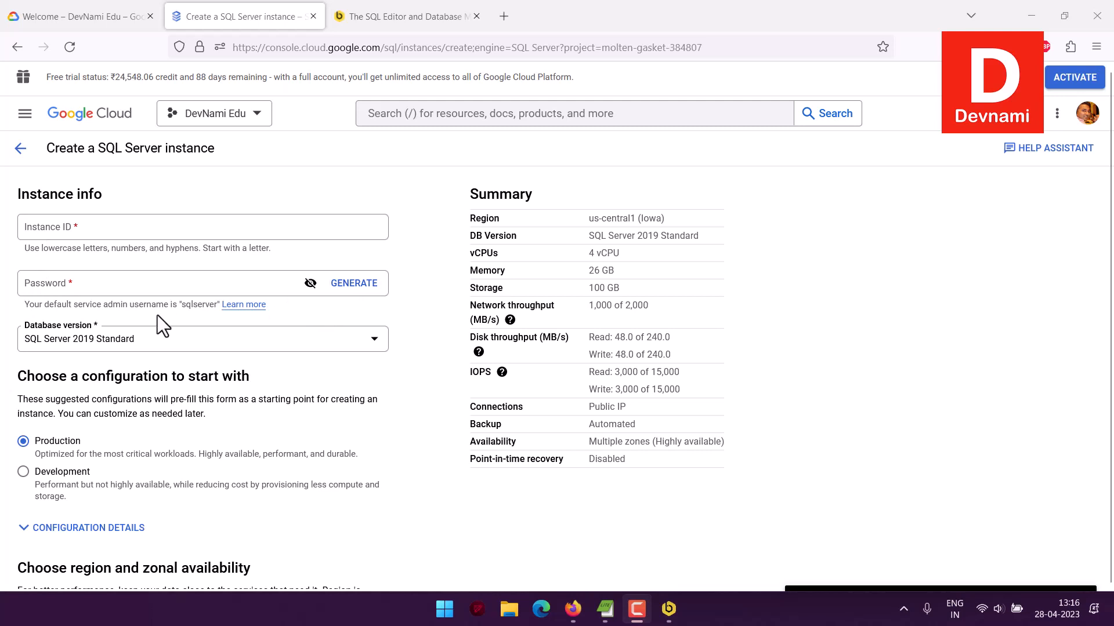
# - Review the default admin username hint and the available SQL Server database versions in the instance form
pyautogui.moveTo(90, 304); pyautogui.dragTo(142, 308)
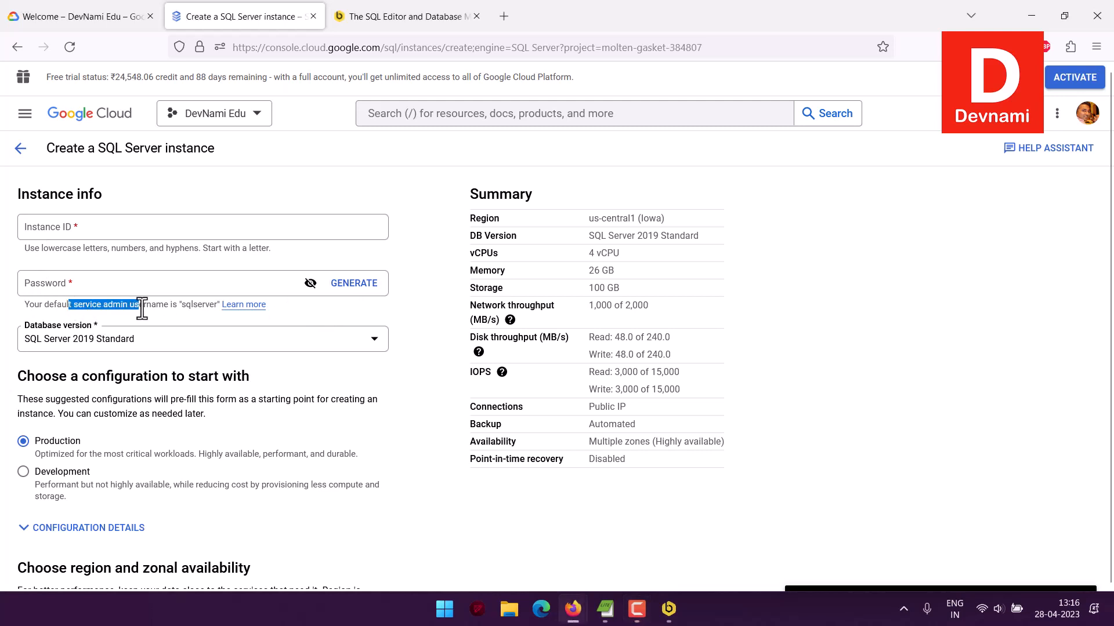
pyautogui.click(143, 308)
pyautogui.click(47, 346)
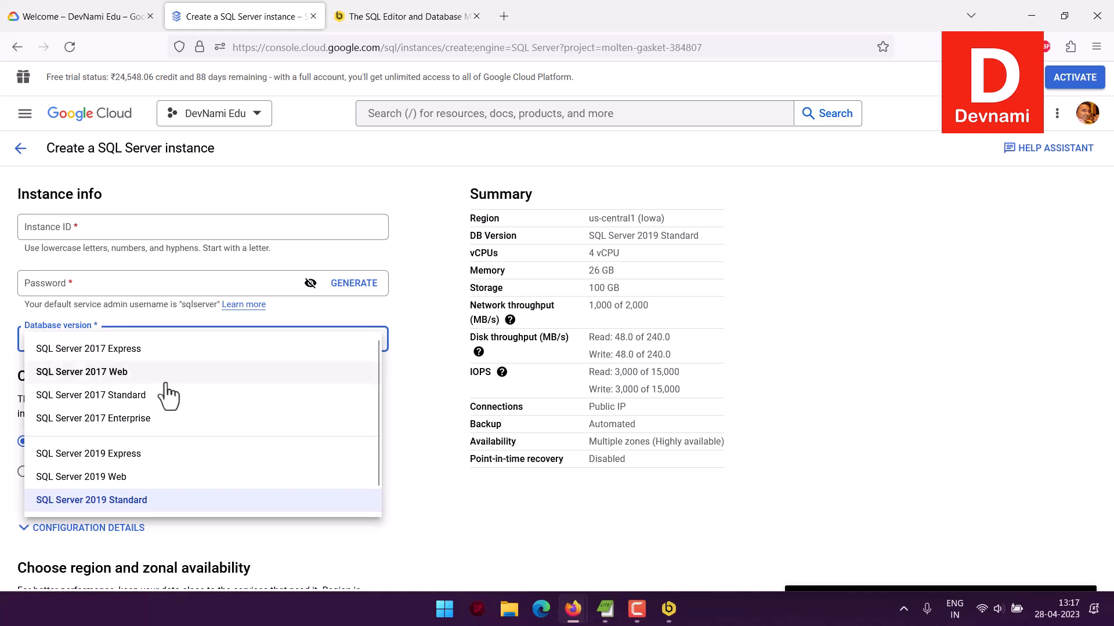
pyautogui.scroll(-2, 168, 391)
pyautogui.click(11, 338)
pyautogui.scroll(-3, 12, 338)
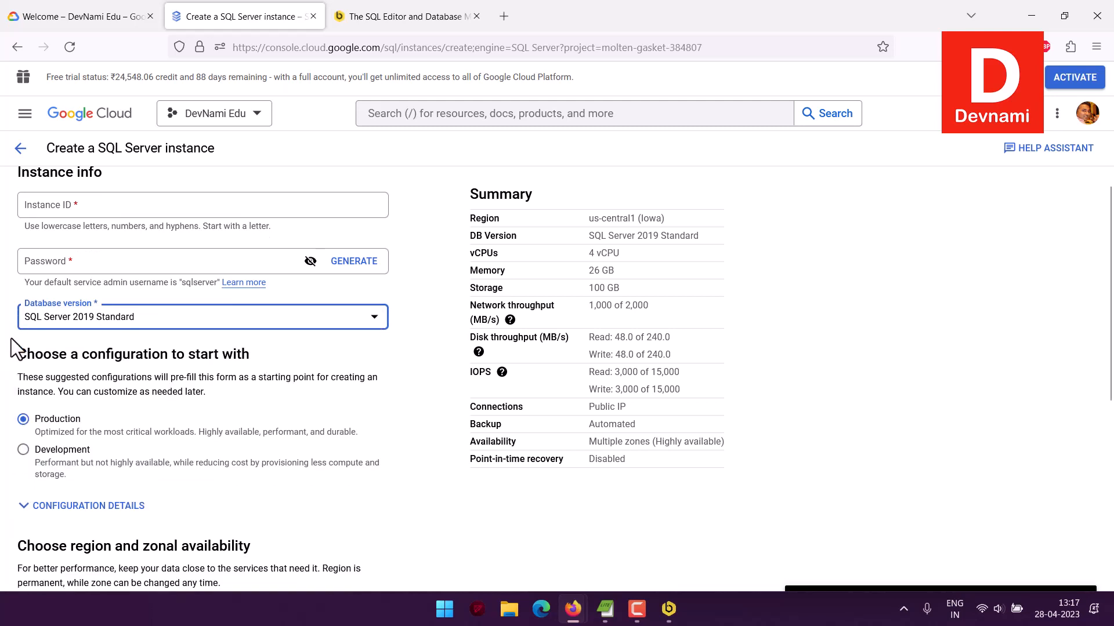
# - Choose the Development configuration for the SQL Server instance and expand the configuration details
pyautogui.moveTo(37, 192); pyautogui.dragTo(236, 234)
pyautogui.click(225, 225)
pyautogui.click(236, 235)
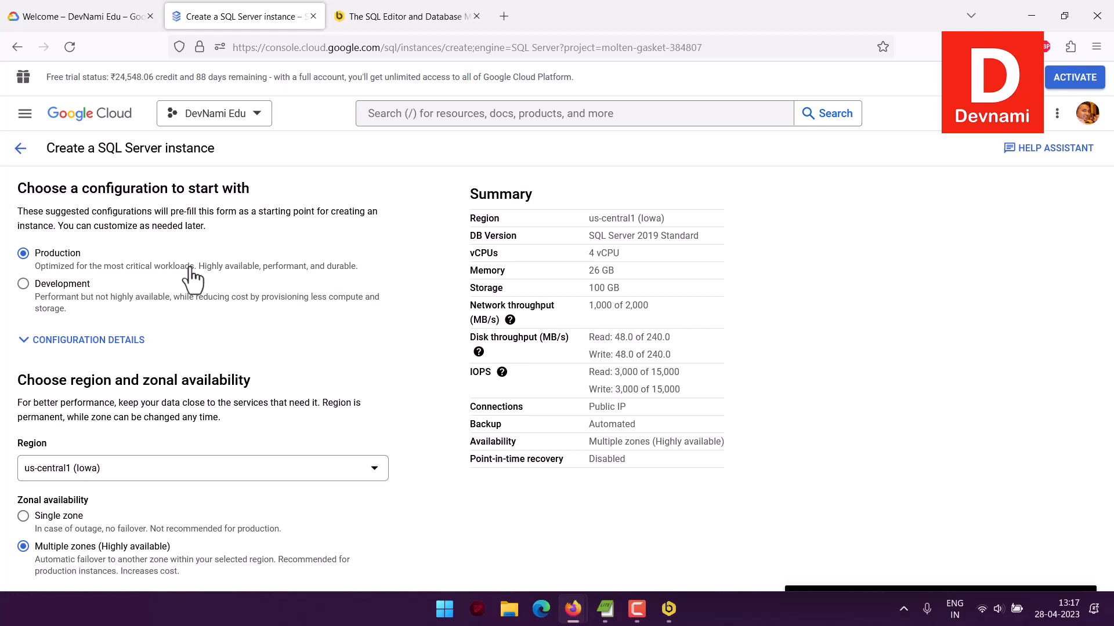
pyautogui.click(84, 313)
pyautogui.click(142, 343)
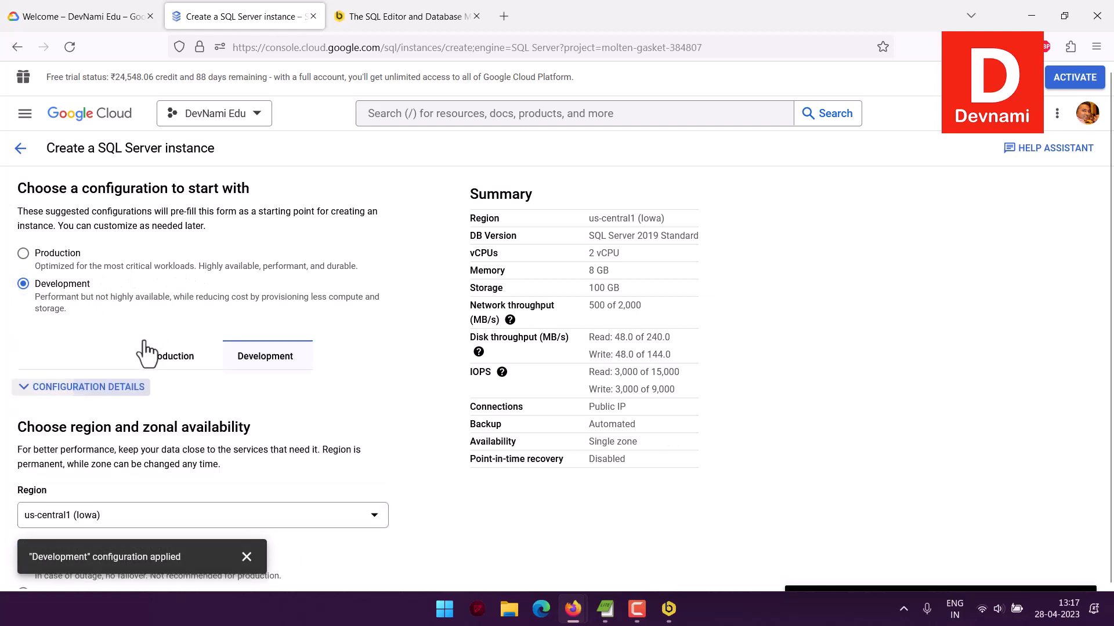
# - Compare the Production and Development presets in the configuration details, from availability down to maintenance order
pyautogui.scroll(-2, 245, 409)
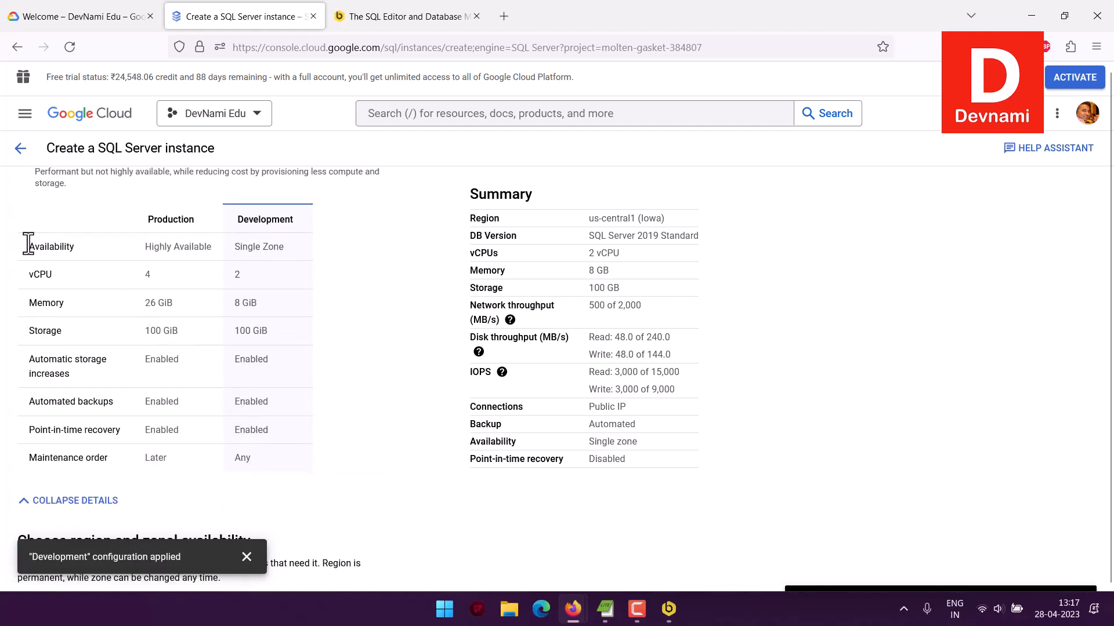
pyautogui.moveTo(26, 244); pyautogui.dragTo(274, 459)
pyautogui.click(274, 459)
pyautogui.moveTo(249, 277); pyautogui.dragTo(283, 452)
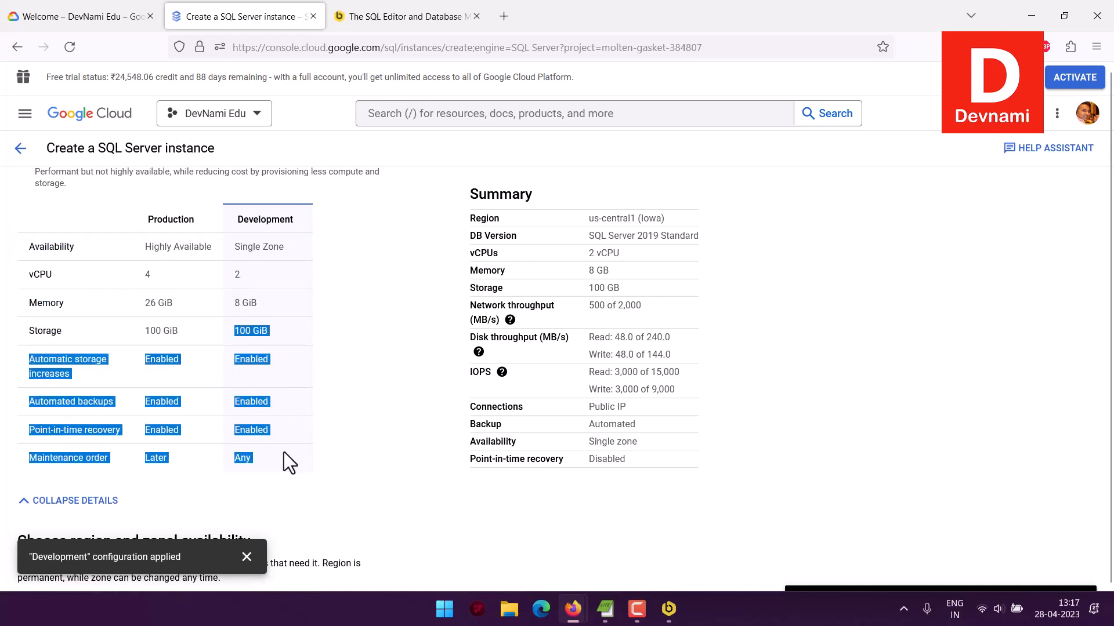
pyautogui.click(285, 453)
# - Set the SQL Server instance's region to asia-south1 (Mumbai)
pyautogui.scroll(-5, 332, 416)
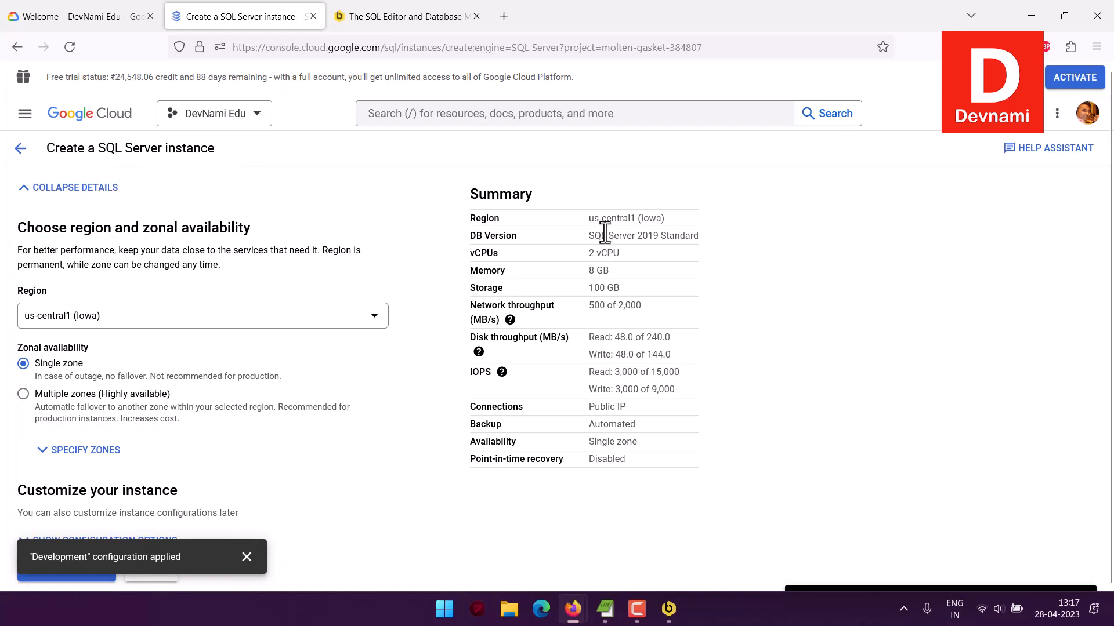
pyautogui.moveTo(18, 227); pyautogui.dragTo(220, 264)
pyautogui.click(239, 267)
pyautogui.click(77, 319)
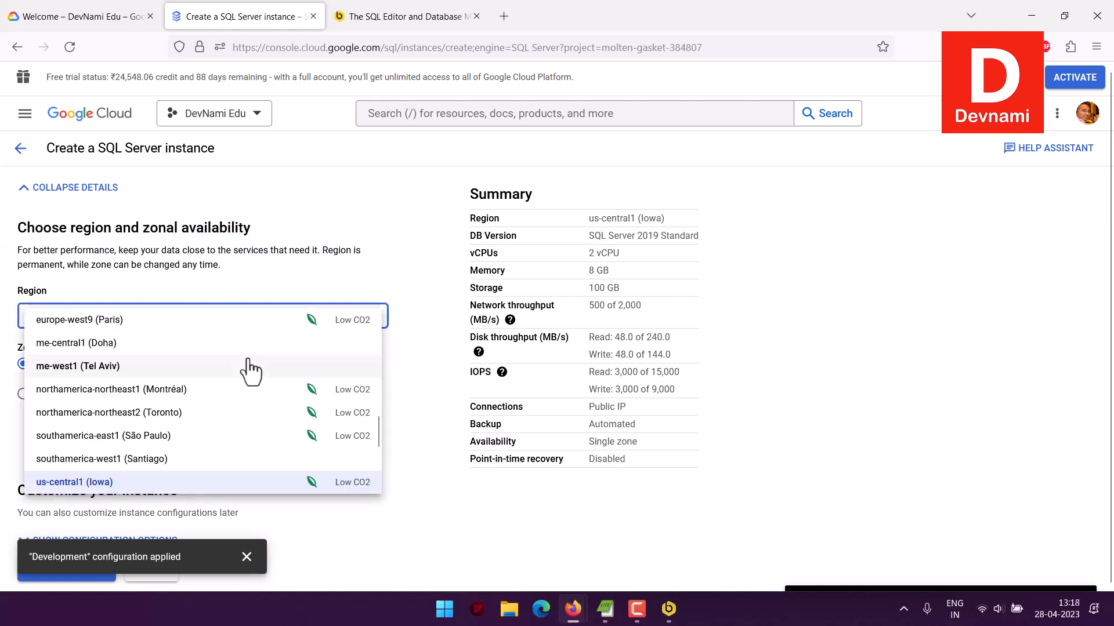
pyautogui.scroll(10, 251, 365)
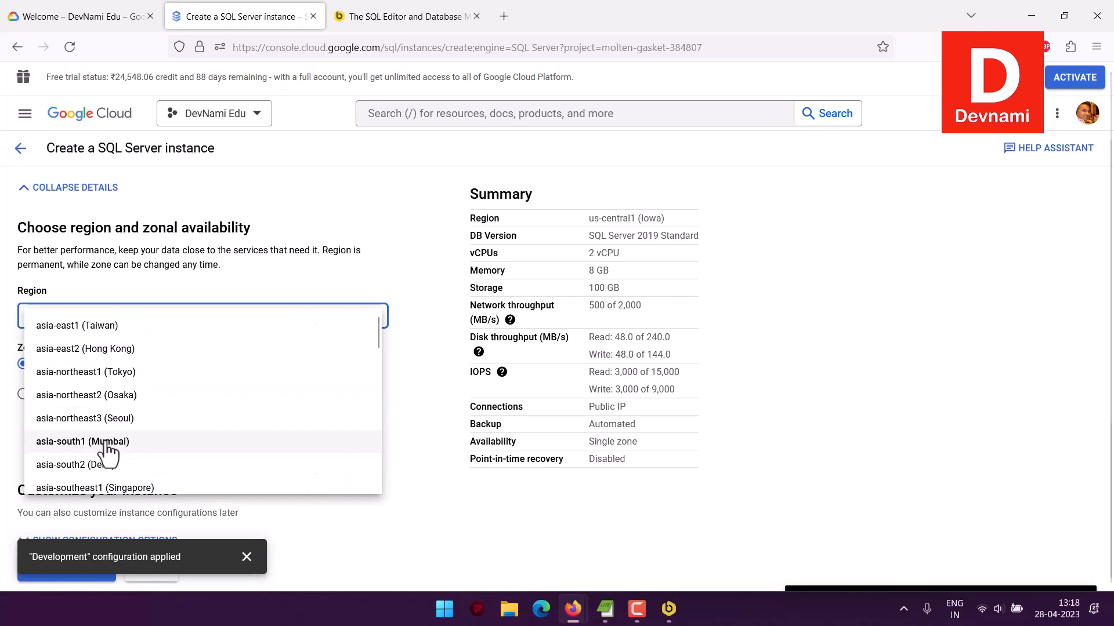
pyautogui.scroll(-5, 341, 406)
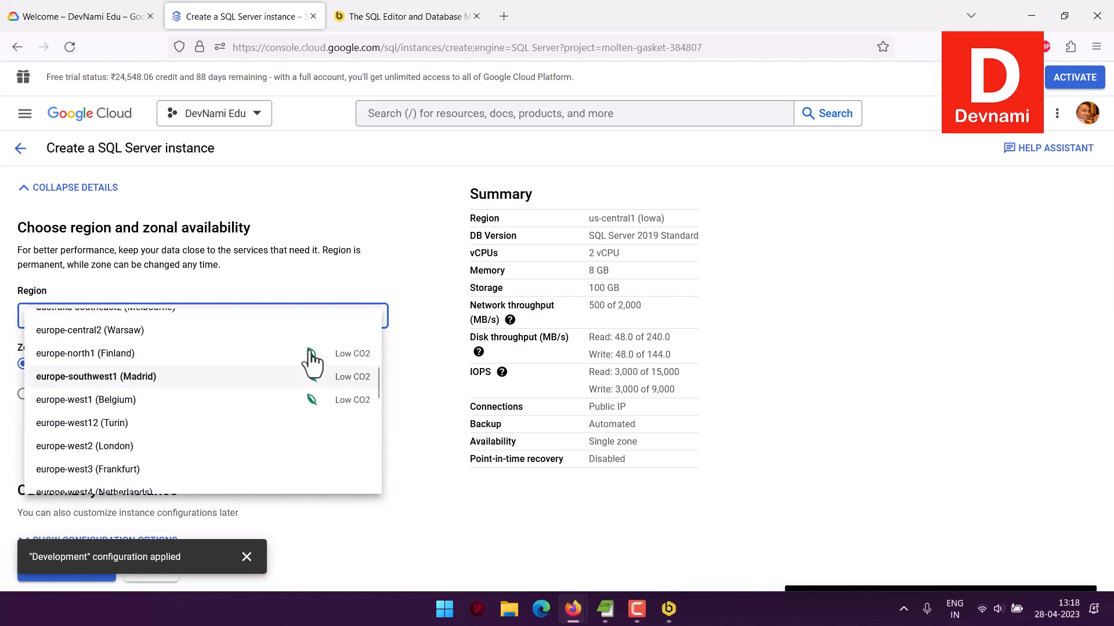
pyautogui.scroll(-6, 317, 409)
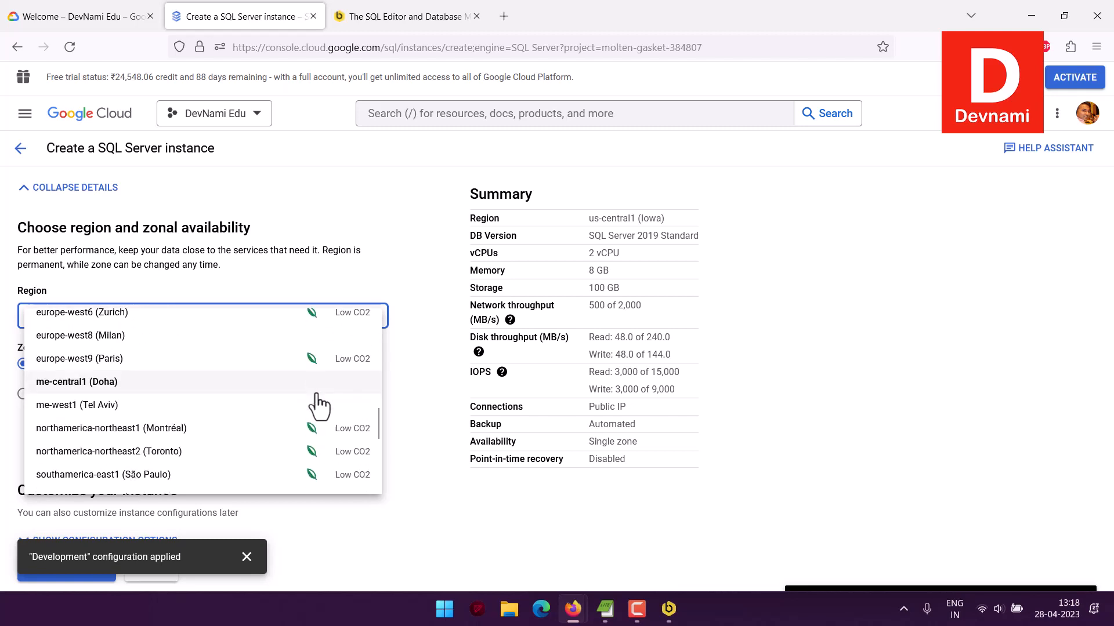
pyautogui.scroll(12, 320, 404)
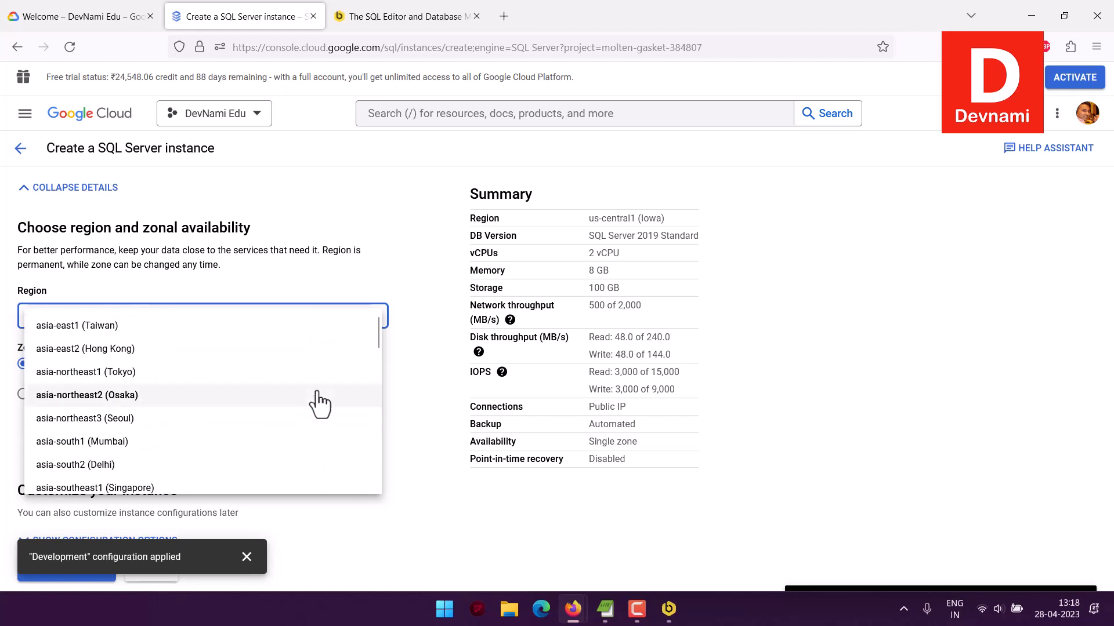
pyautogui.click(64, 442)
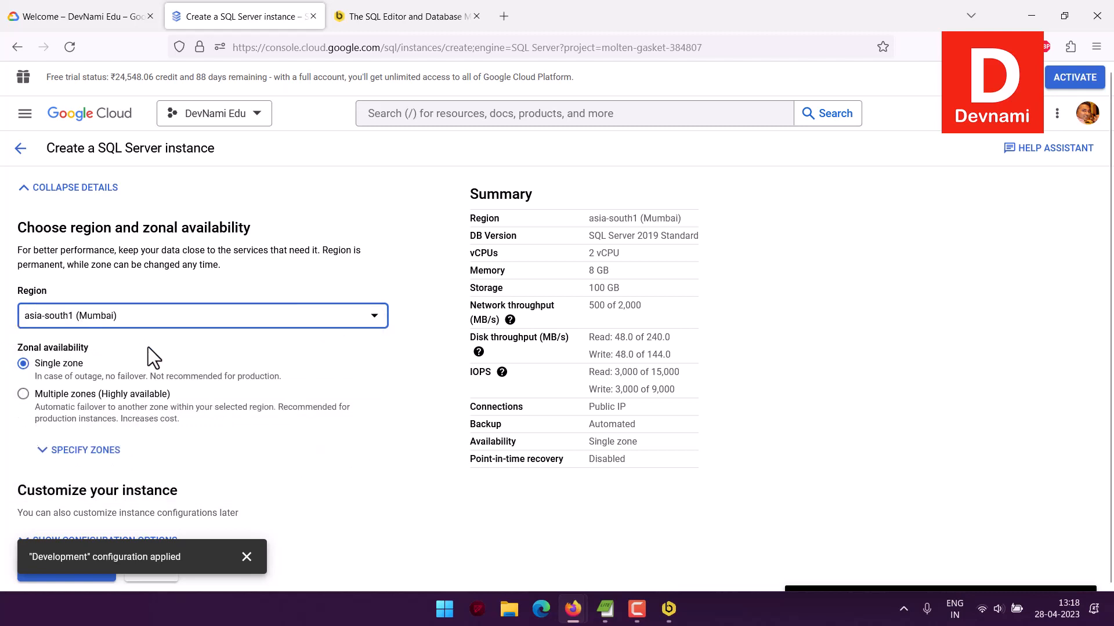
# - Review the zonal availability choices and the primary zone options, leaving the zone selection as it is
pyautogui.moveTo(26, 349); pyautogui.dragTo(94, 348)
pyautogui.click(94, 348)
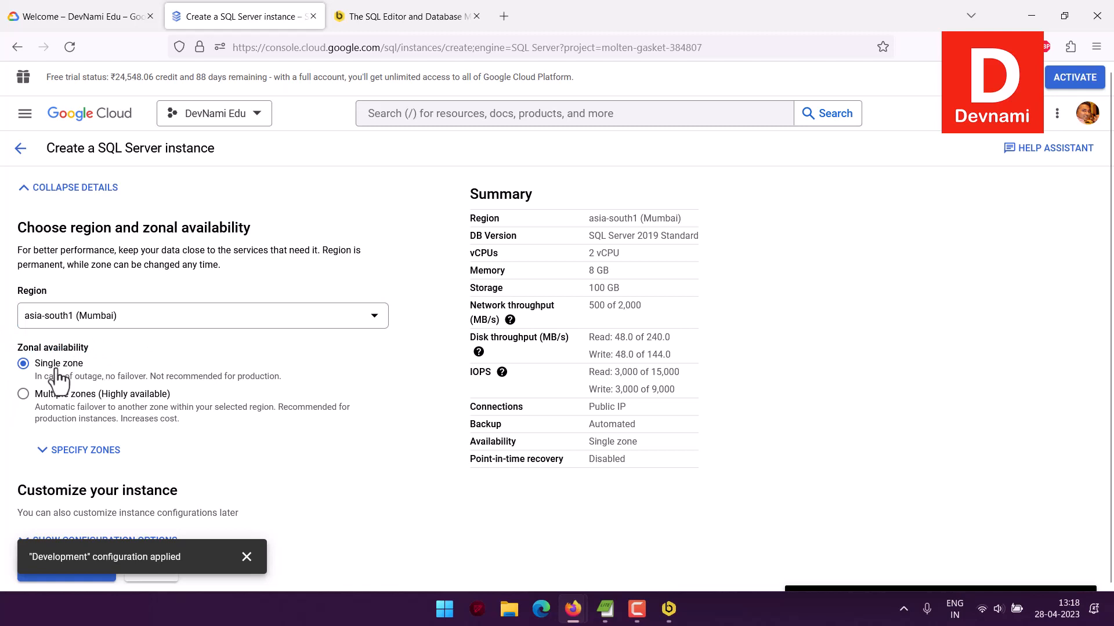
pyautogui.click(85, 450)
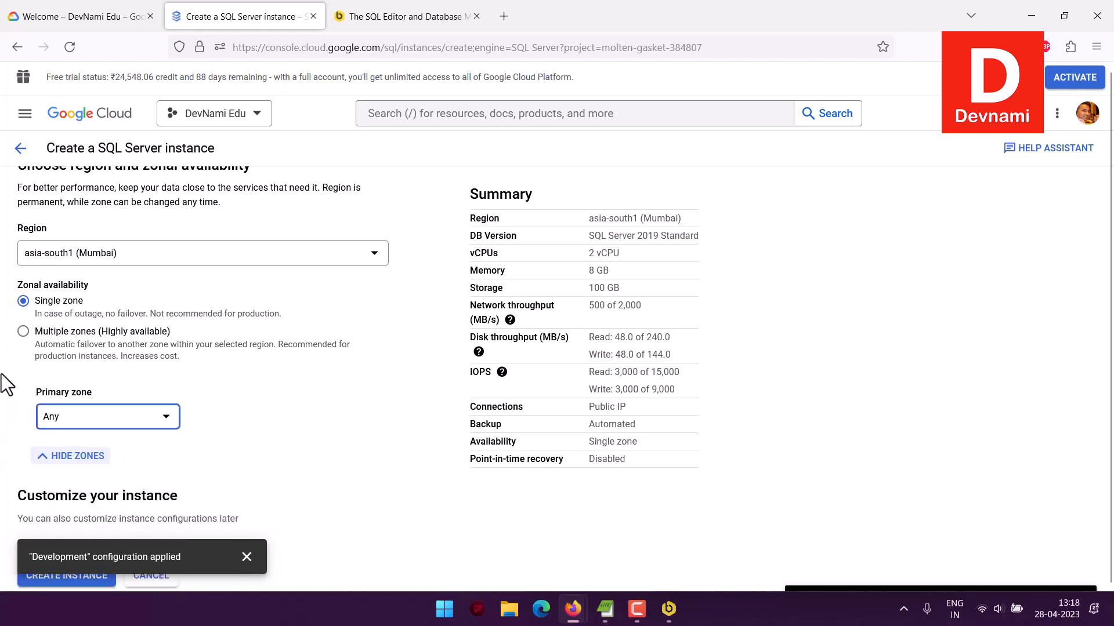
pyautogui.click(88, 420)
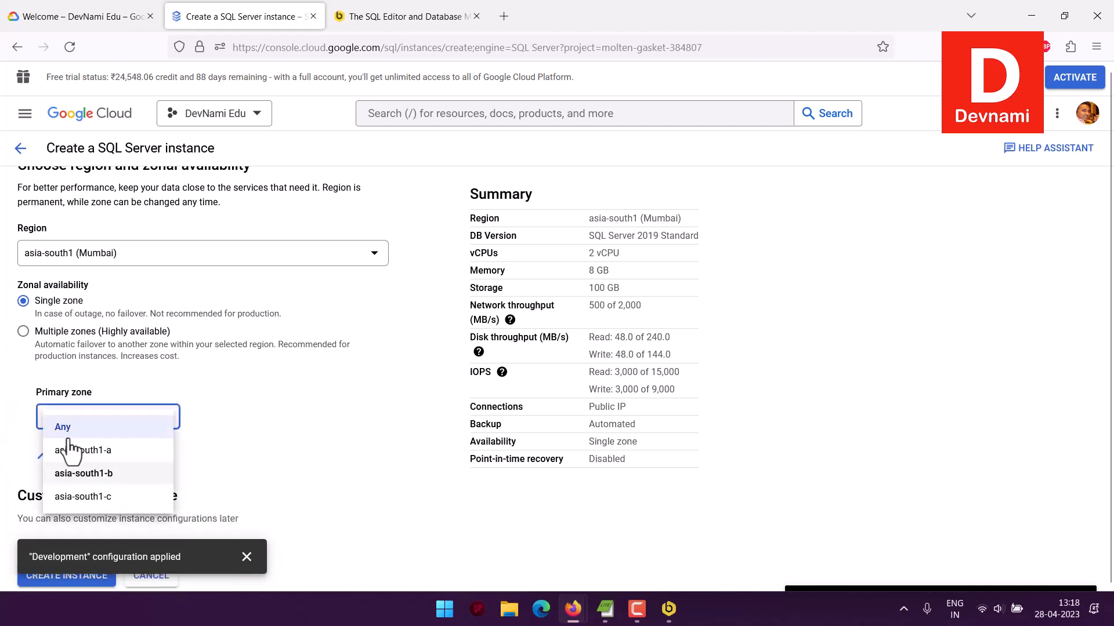
pyautogui.click(22, 390)
pyautogui.click(81, 458)
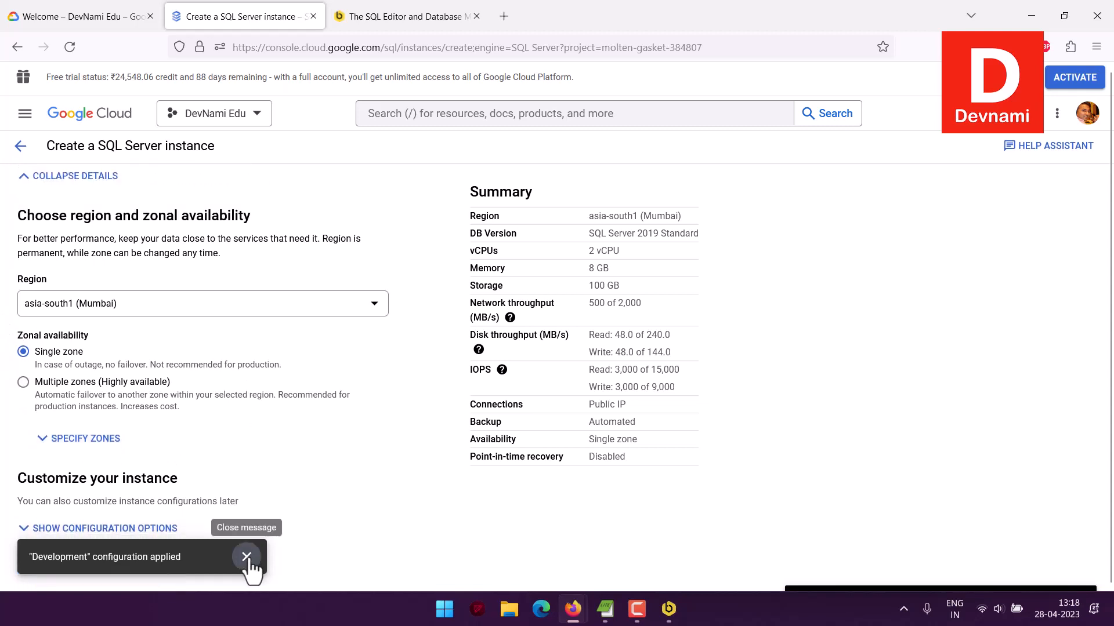
# - Reveal the instance customization options and review the available machine types and their vCPU and memory settings
pyautogui.click(165, 529)
pyautogui.scroll(-5, 328, 383)
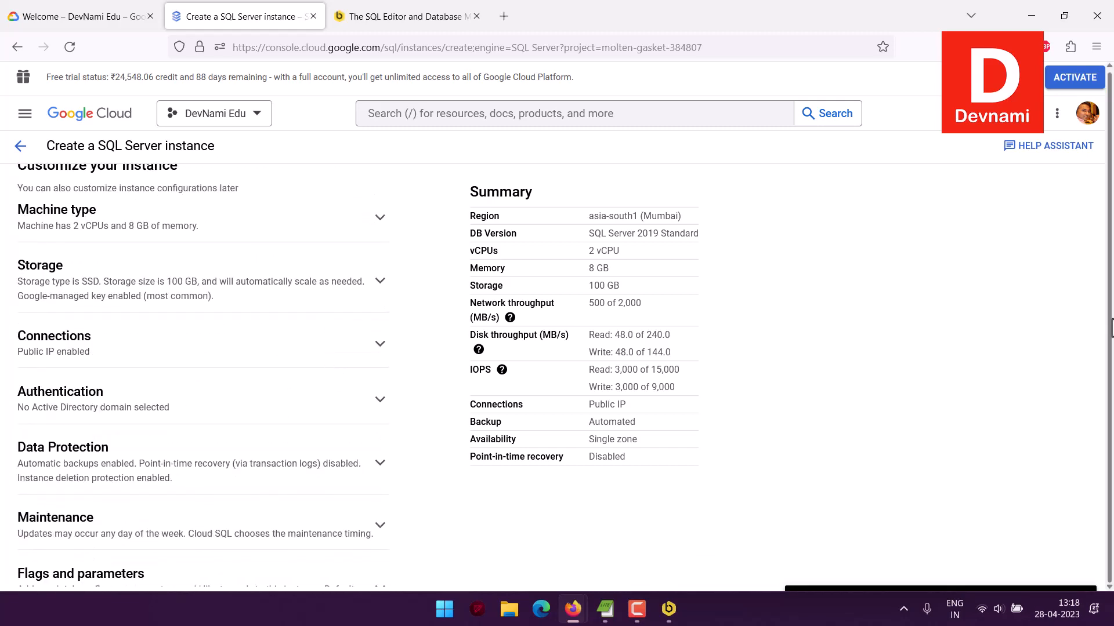
pyautogui.click(380, 217)
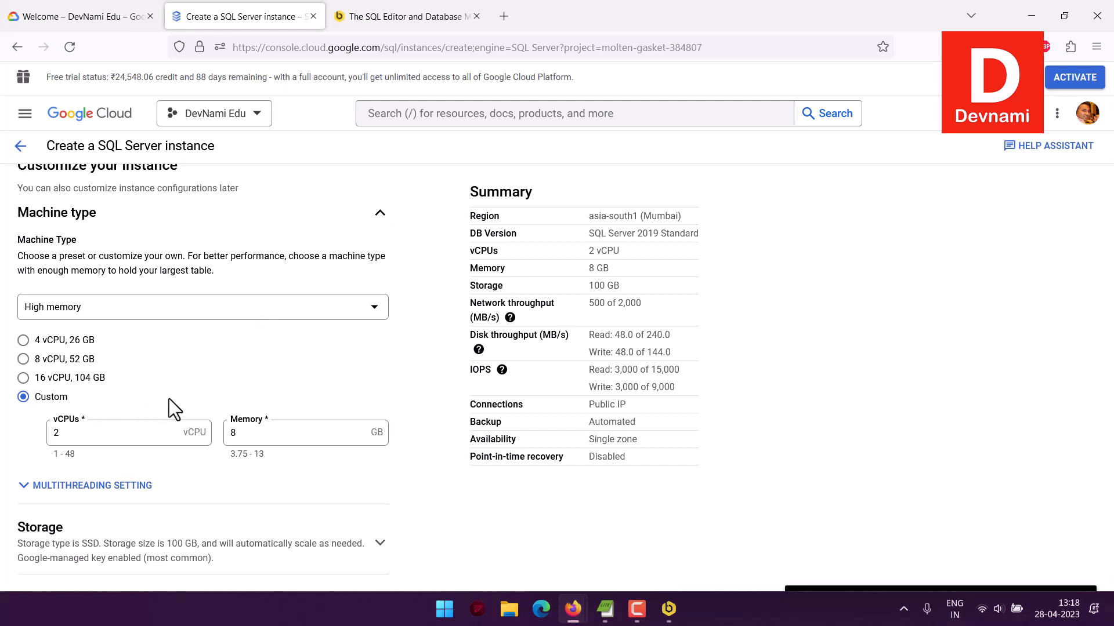
pyautogui.click(377, 313)
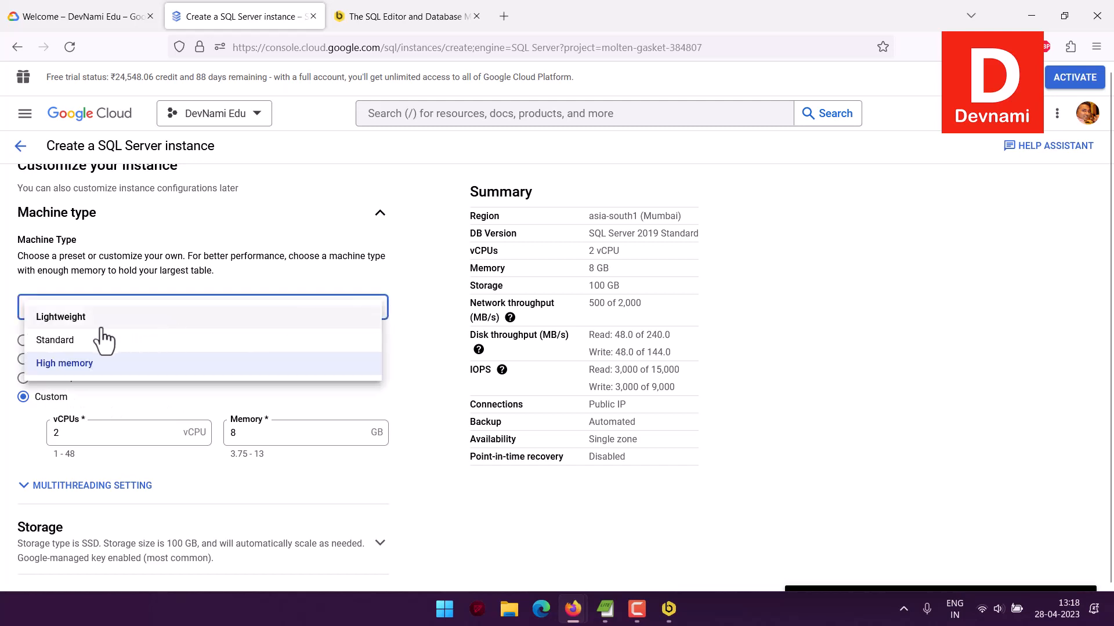
pyautogui.click(7, 333)
pyautogui.scroll(-3, 9, 332)
pyautogui.scroll(-2, 9, 332)
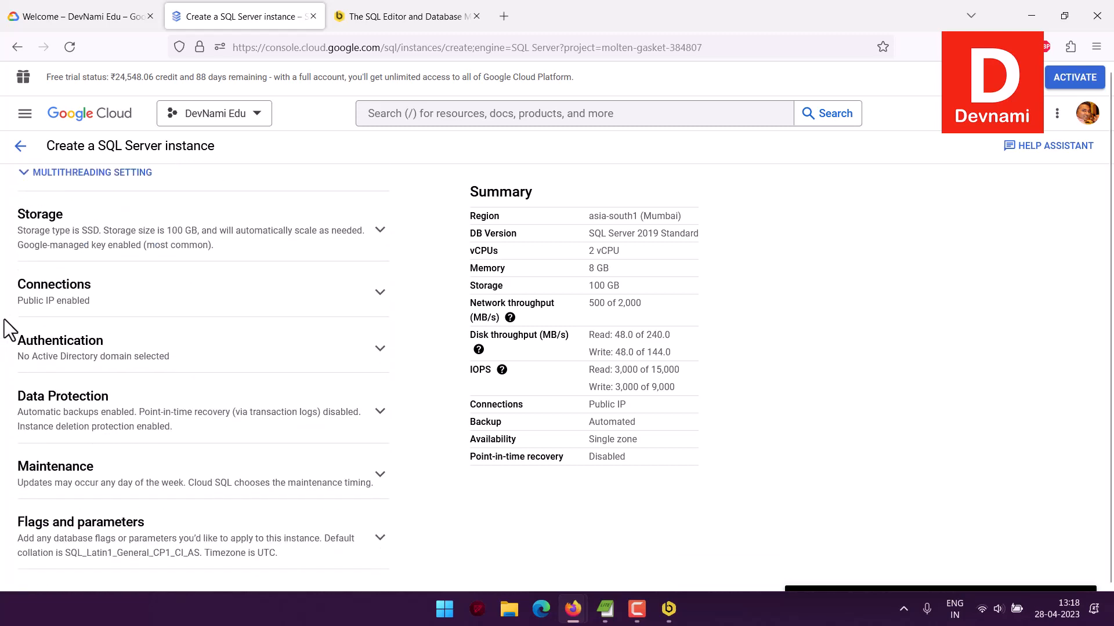
# - Review the instance's storage type and set its storage capacity to 20 GB
pyautogui.click(355, 229)
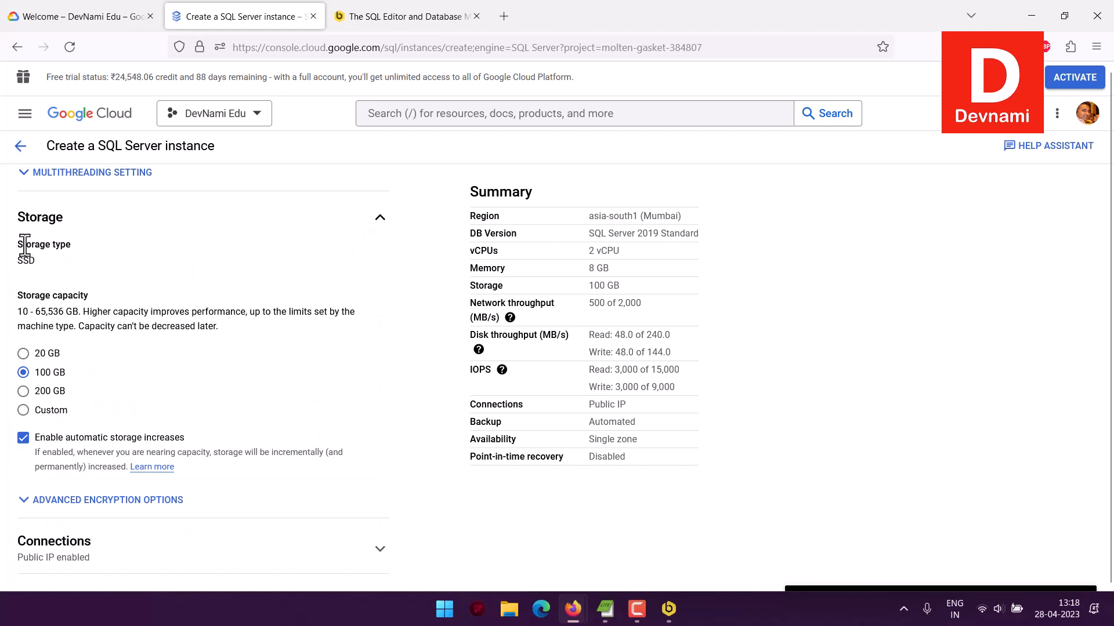
pyautogui.moveTo(23, 244); pyautogui.dragTo(192, 318)
pyautogui.click(52, 267)
pyautogui.click(23, 353)
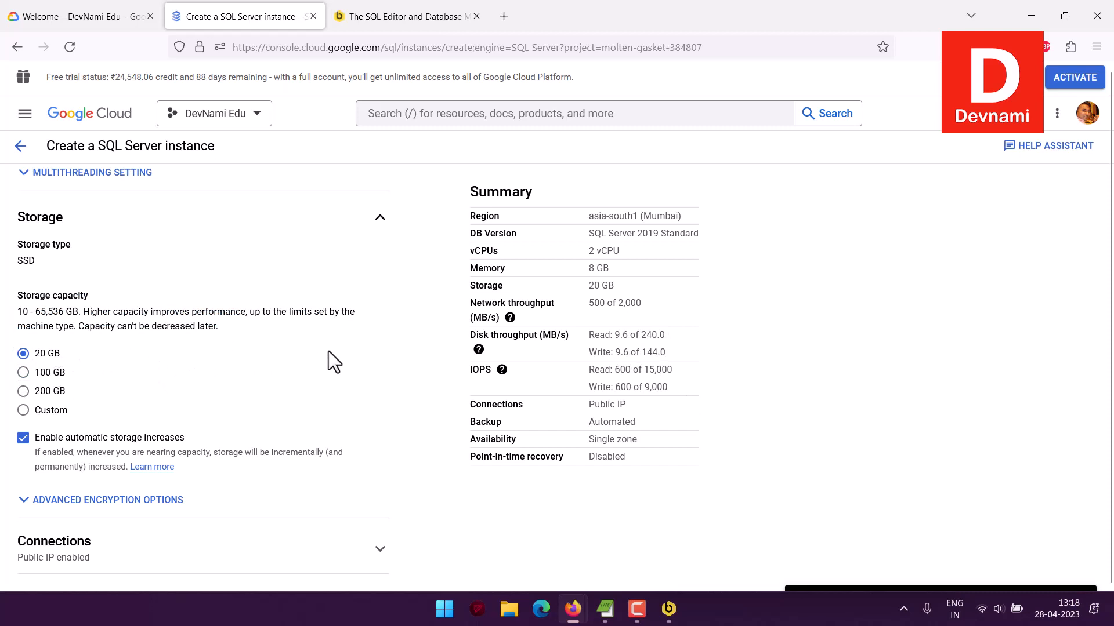
# - Expand the storage's advanced encryption options and review the encryption key choices
pyautogui.scroll(-2, 325, 352)
pyautogui.click(157, 378)
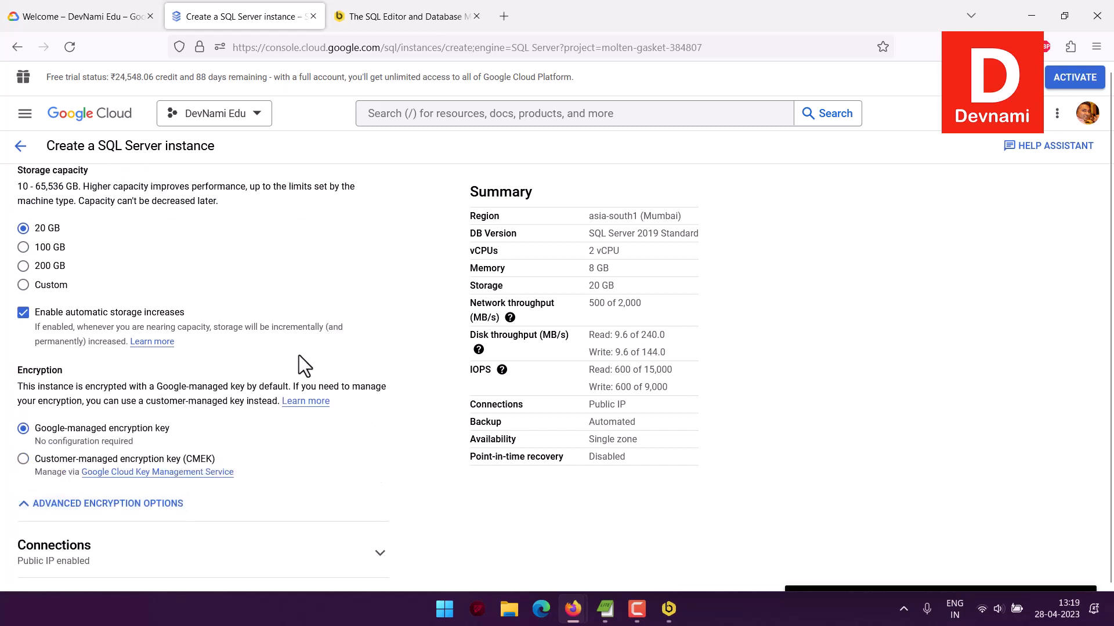
pyautogui.scroll(-3, 299, 355)
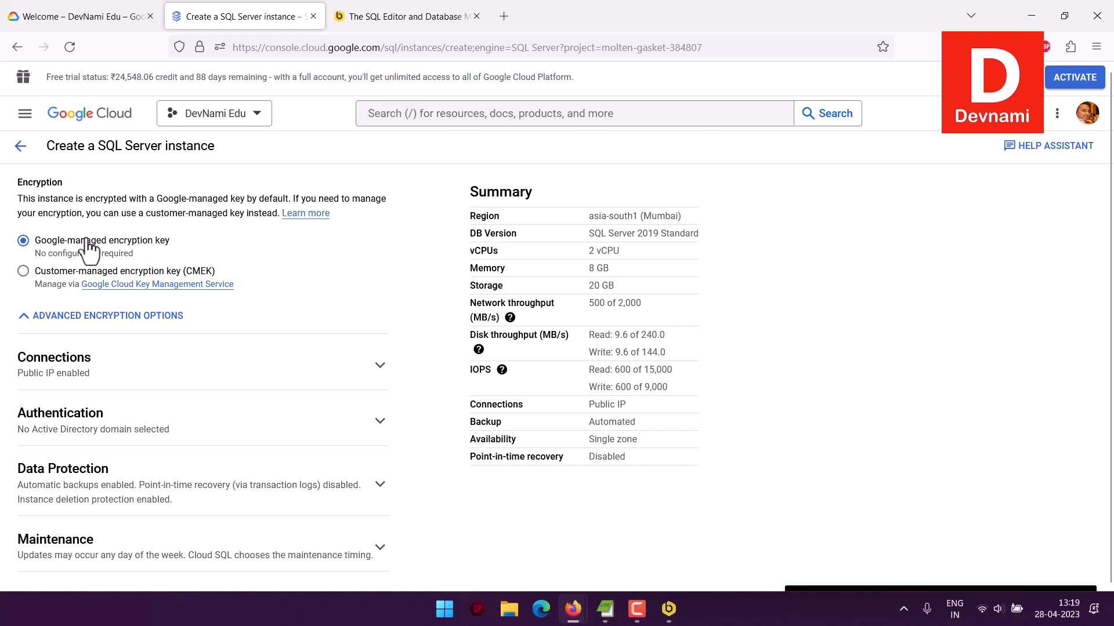
# - In the instance's connection settings, add an authorized network named "all" with the range 0.0.0.0/0
pyautogui.scroll(-3, 343, 234)
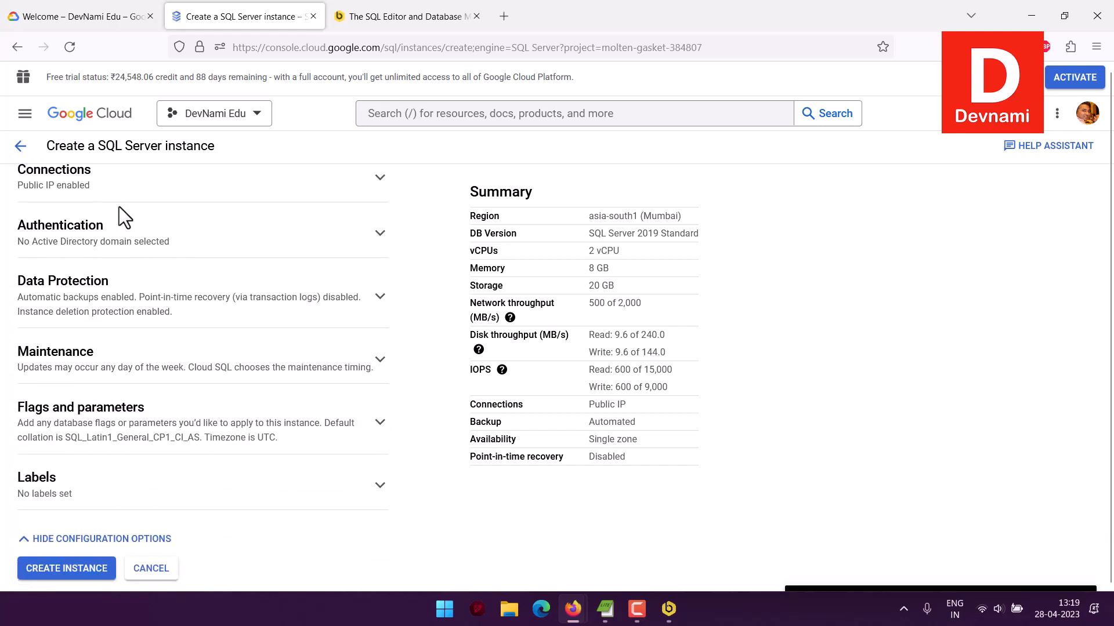
pyautogui.click(33, 184)
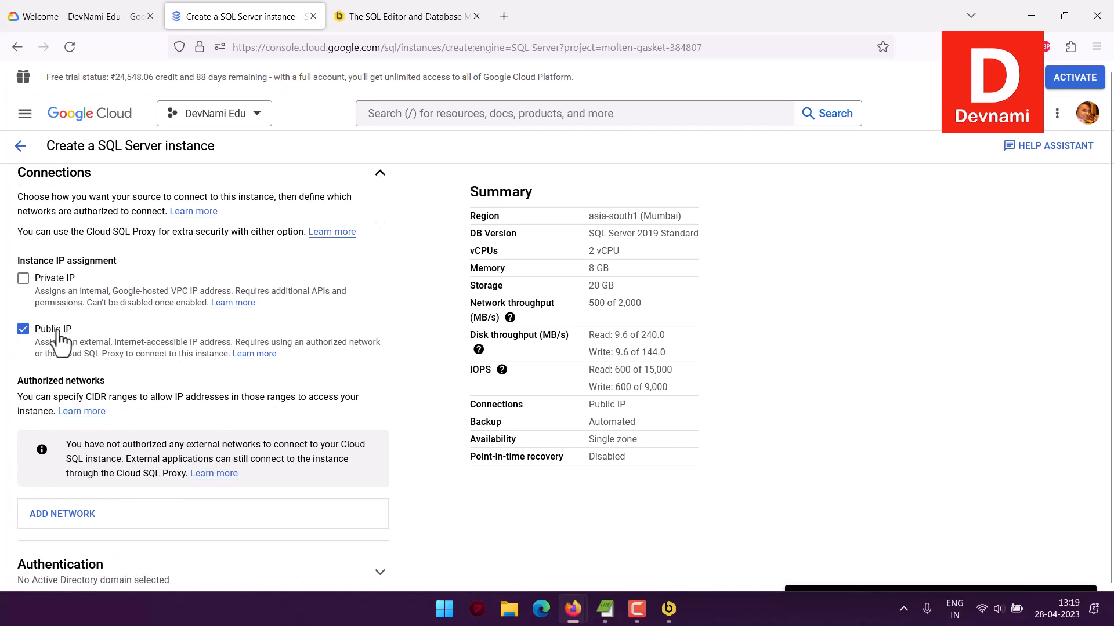
pyautogui.scroll(-2, 316, 348)
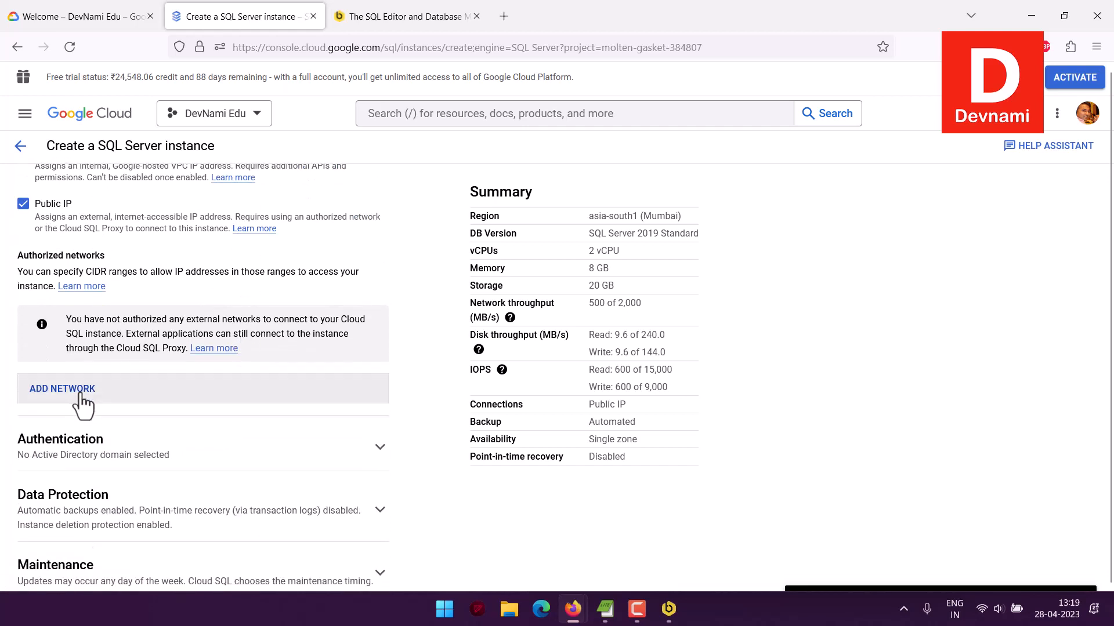
pyautogui.click(80, 394)
pyautogui.click(87, 371)
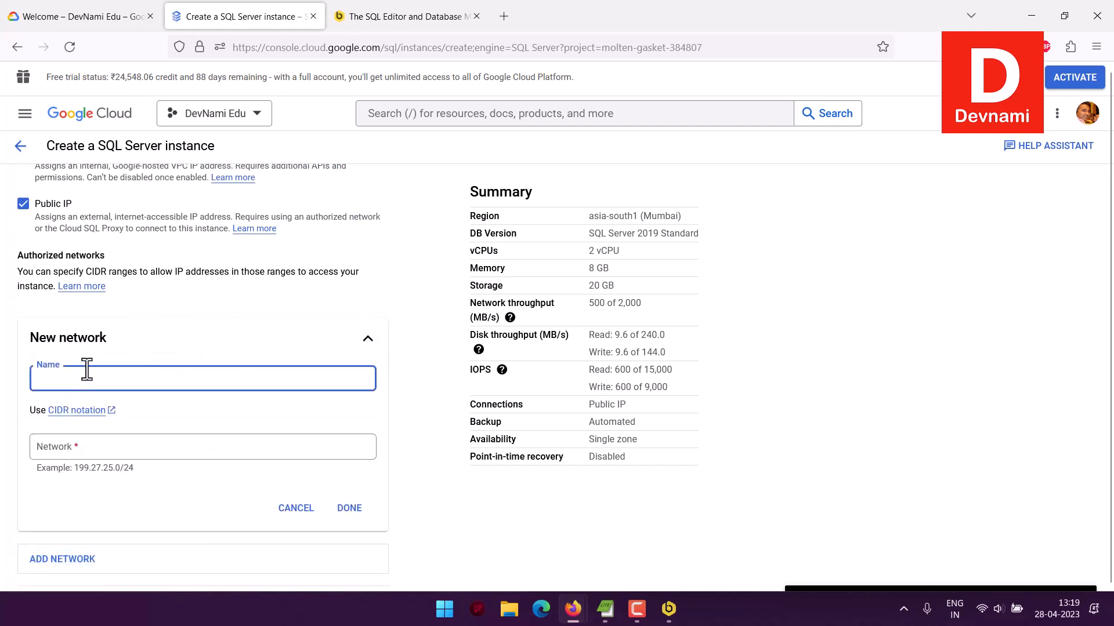
pyautogui.write('all')
pyautogui.click(70, 448)
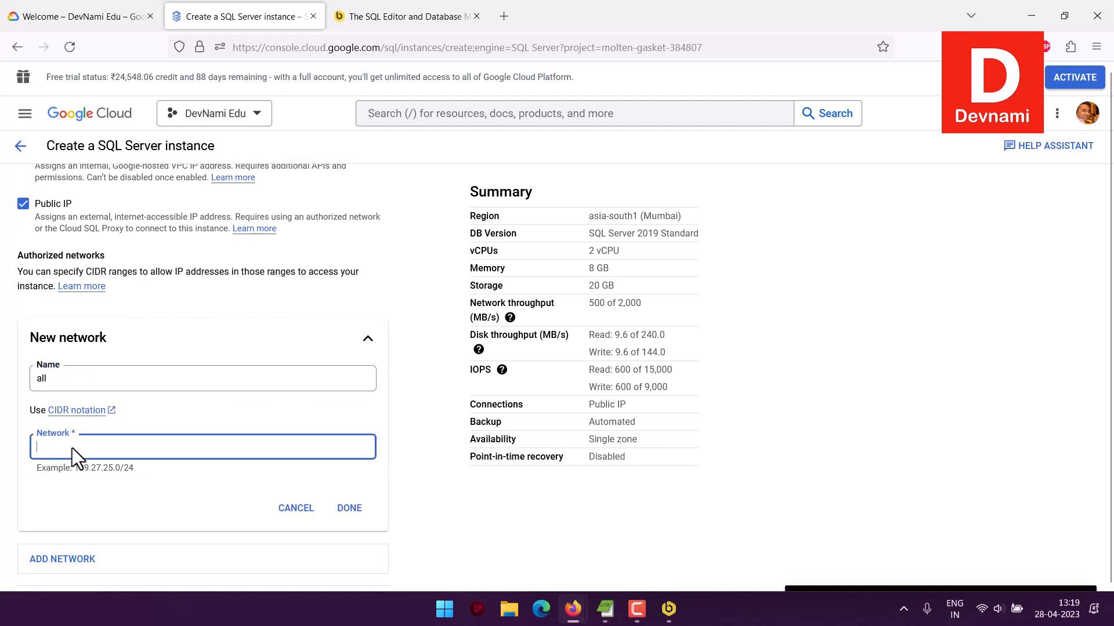
pyautogui.write('0.0.0.')
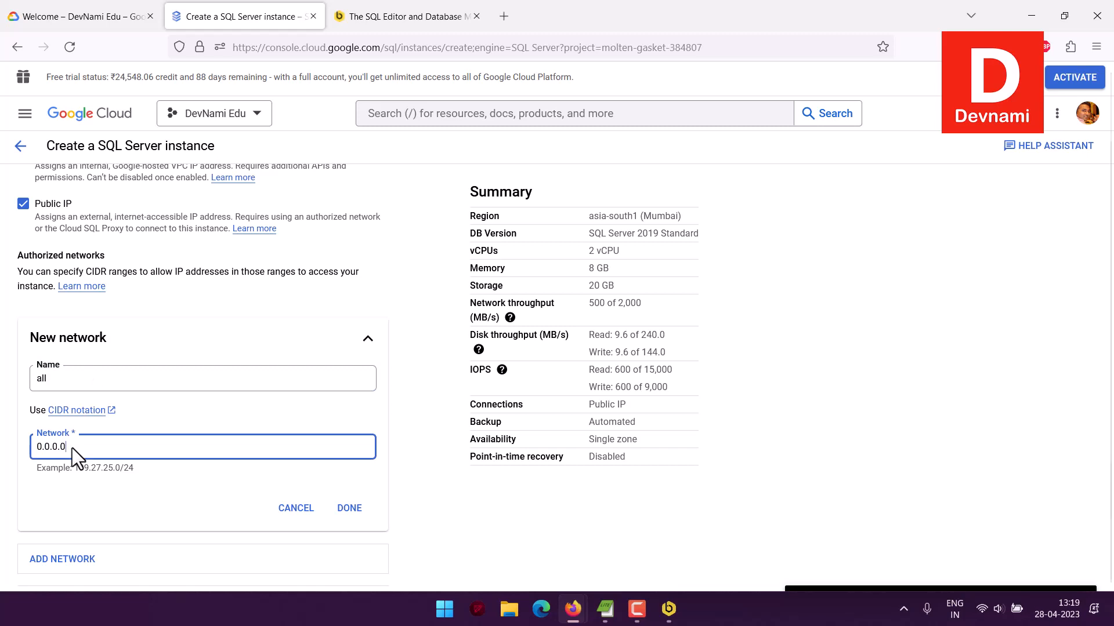
pyautogui.write('0/0')
pyautogui.scroll(-3, 174, 475)
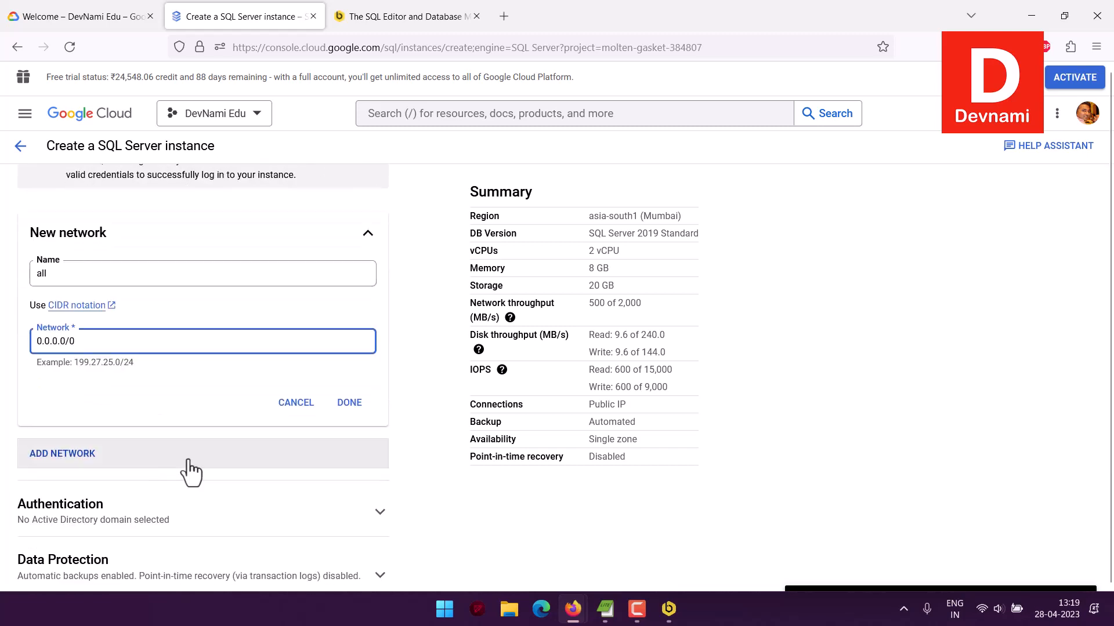
pyautogui.click(348, 403)
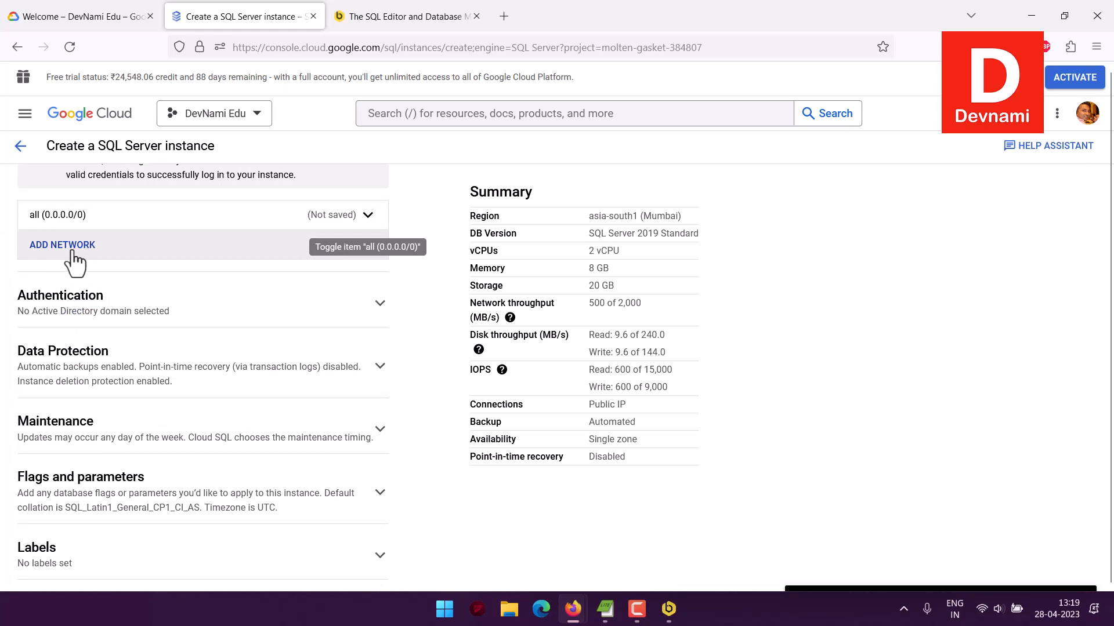
# - Expand the instance's authentication settings and read the note on SQL Server user authentication and Active Directory domains
pyautogui.click(194, 316)
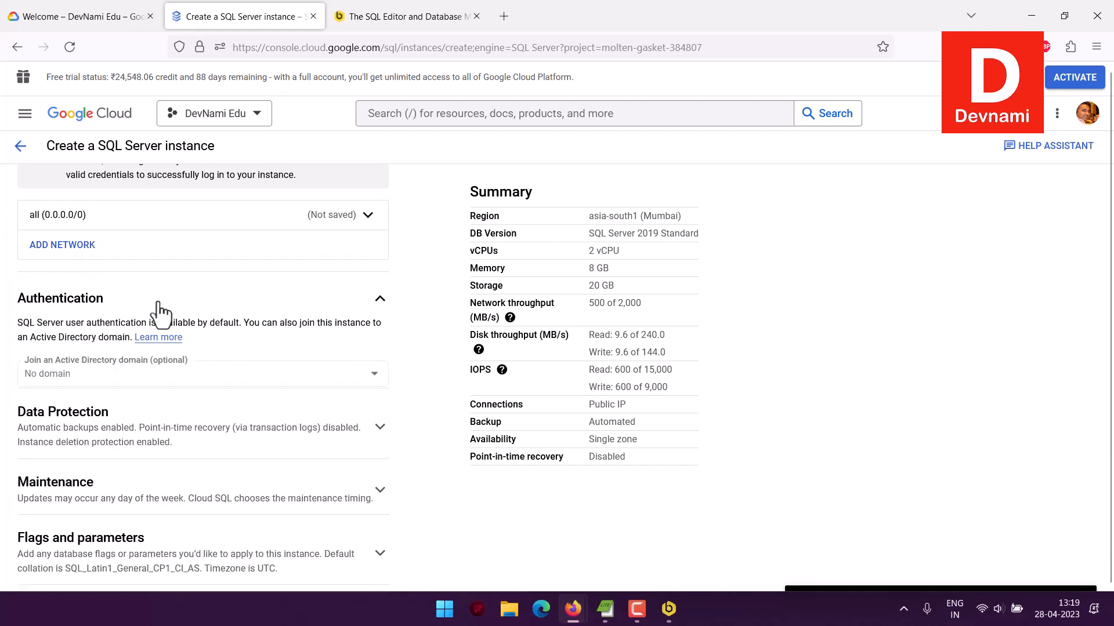
pyautogui.moveTo(25, 326); pyautogui.dragTo(224, 338)
pyautogui.click(224, 338)
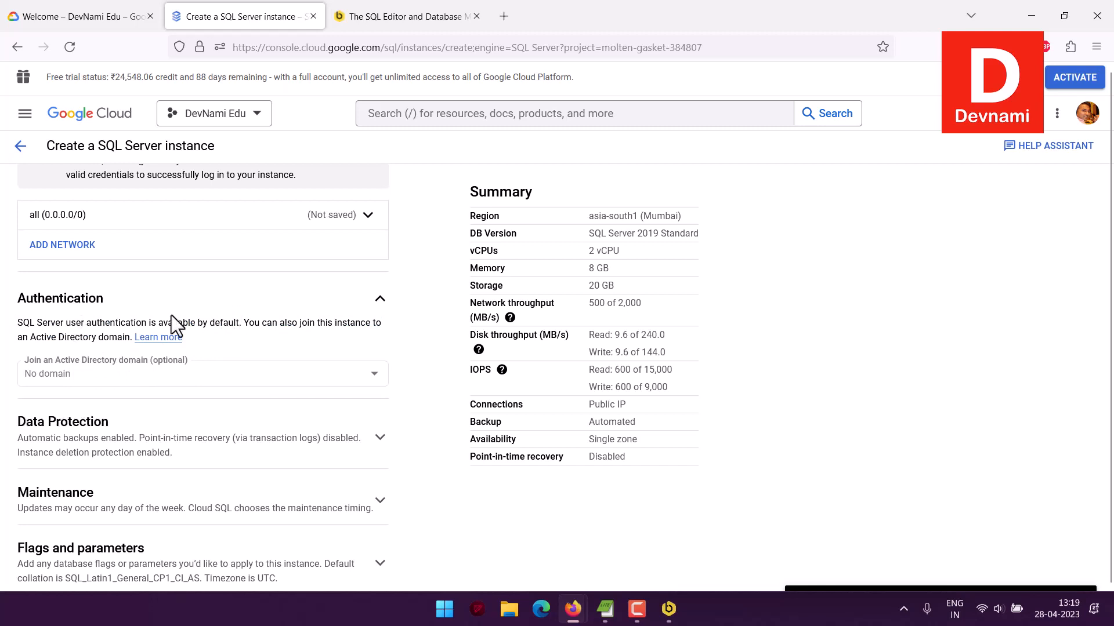
# - Expand the data protection settings and review the automated backup, point-in-time recovery and deletion protection options
pyautogui.scroll(-2, 5, 348)
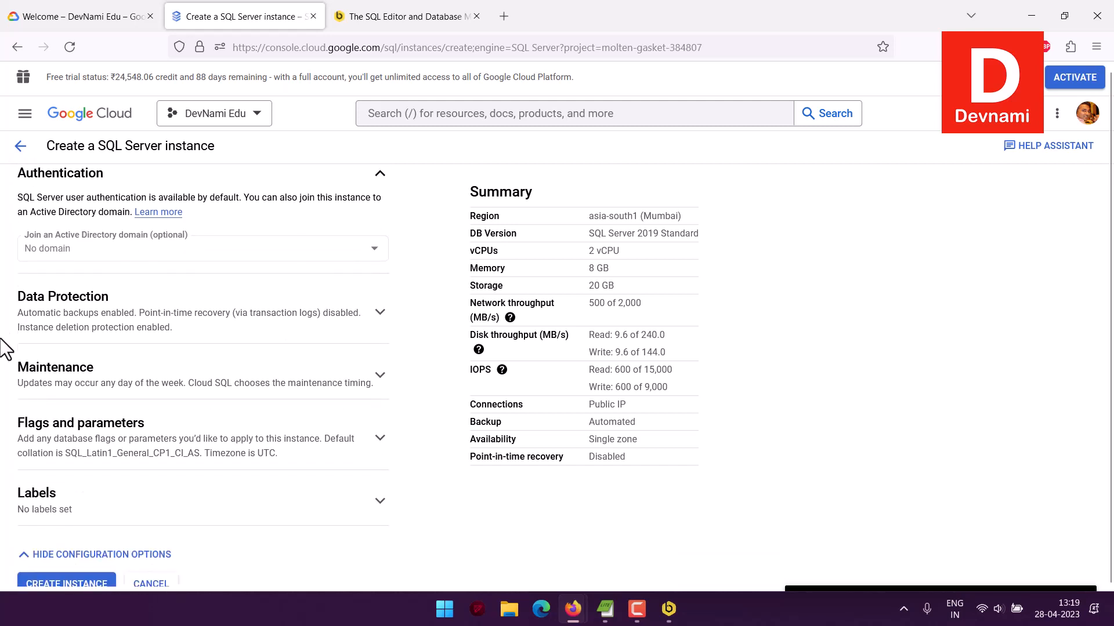
pyautogui.click(87, 322)
pyautogui.scroll(-2, 214, 317)
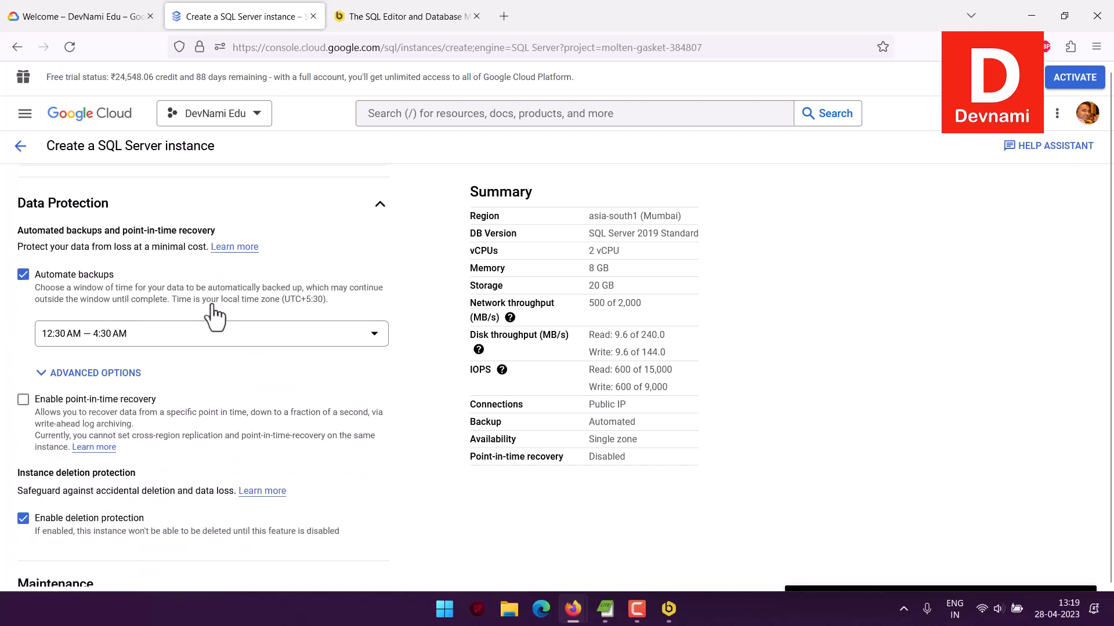
pyautogui.scroll(-1, 215, 316)
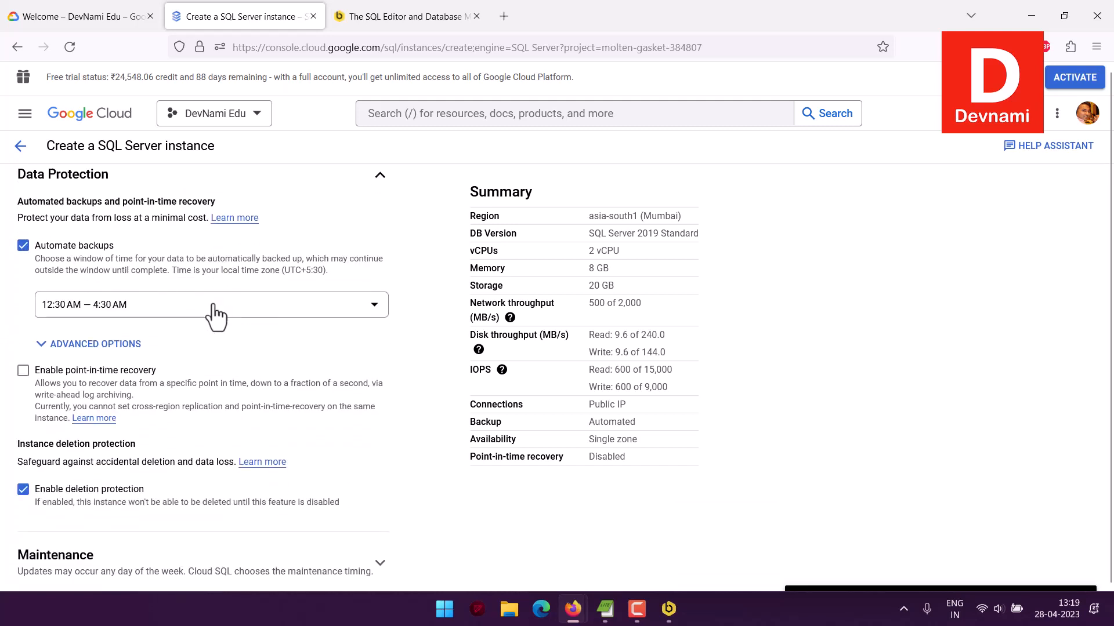
pyautogui.scroll(-3, 253, 426)
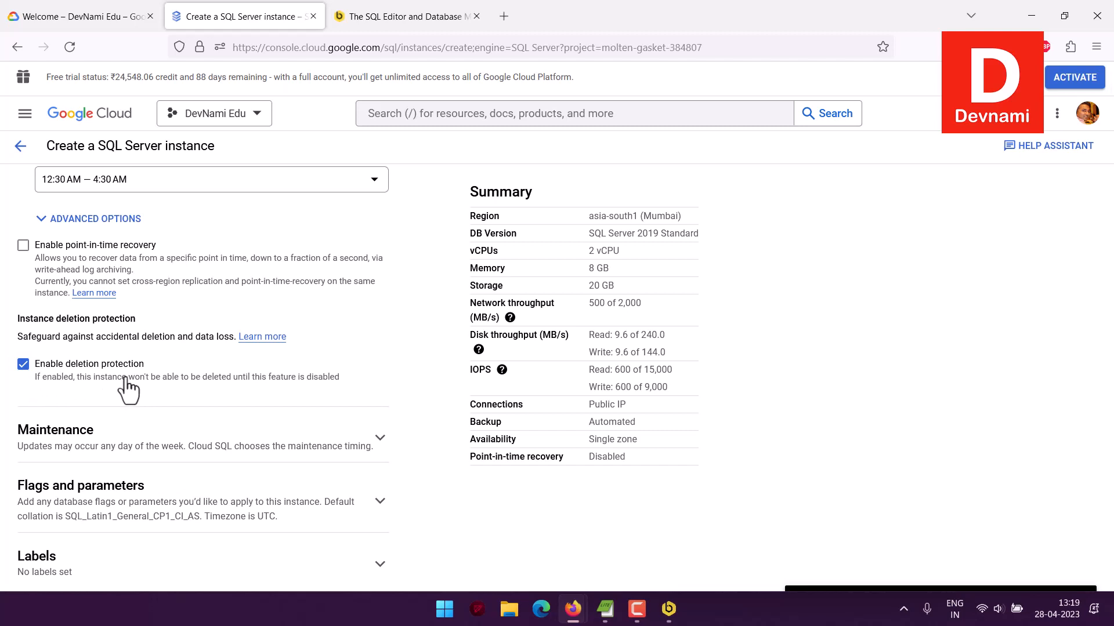
# - Disable deletion protection for the instance and review the maintenance window and order of update options
pyautogui.click(24, 364)
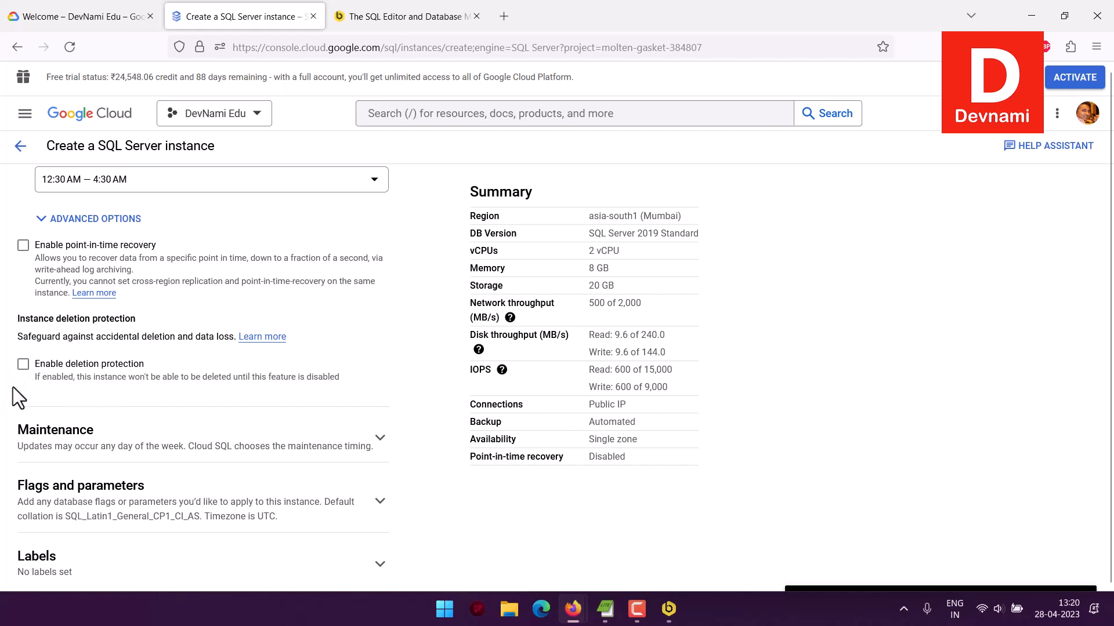
pyautogui.scroll(-2, 13, 387)
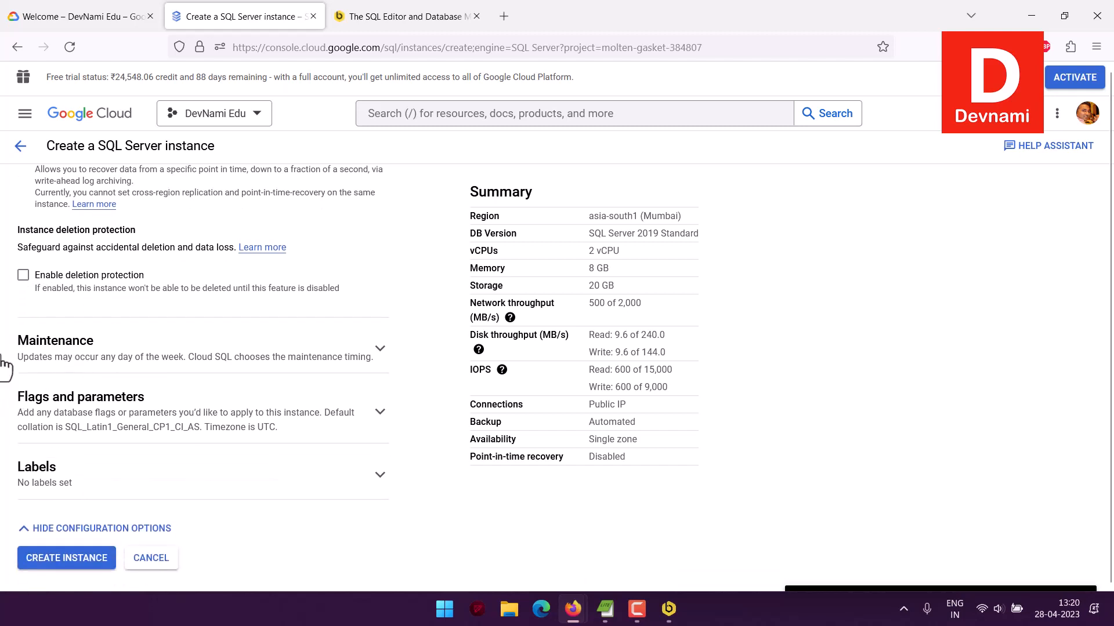
pyautogui.click(4, 355)
pyautogui.scroll(-3, 23, 357)
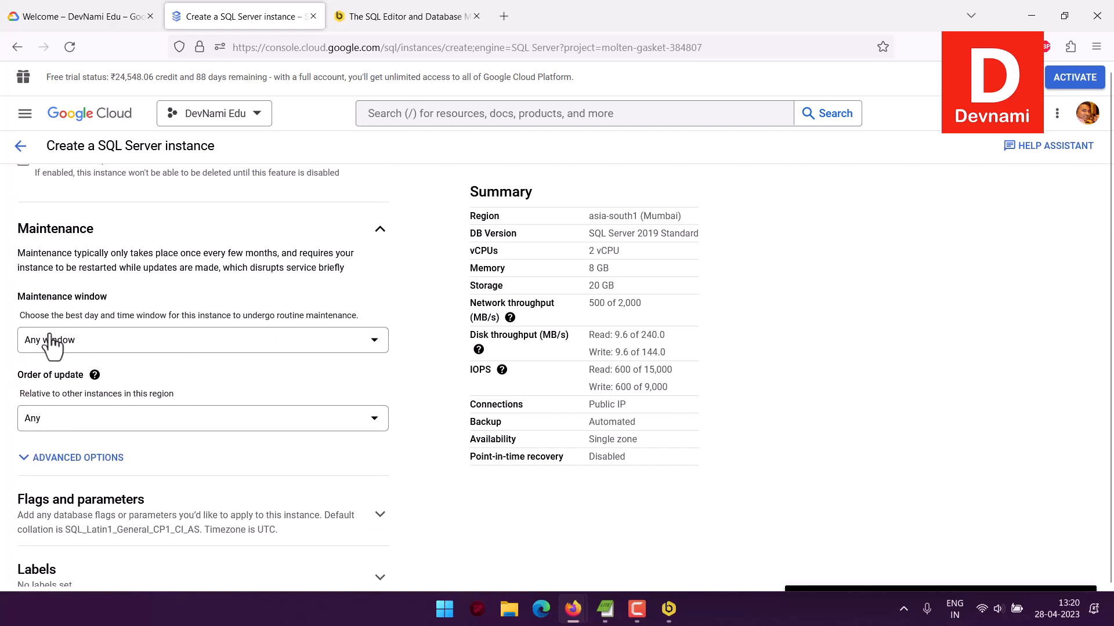
pyautogui.click(51, 418)
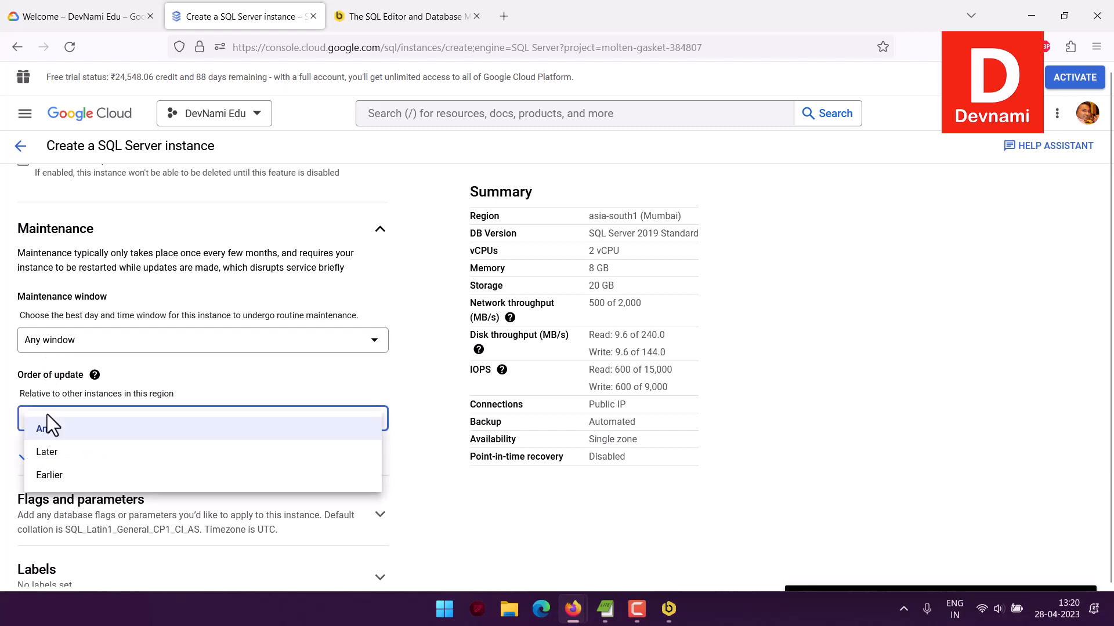
pyautogui.click(47, 416)
pyautogui.scroll(-2, 107, 416)
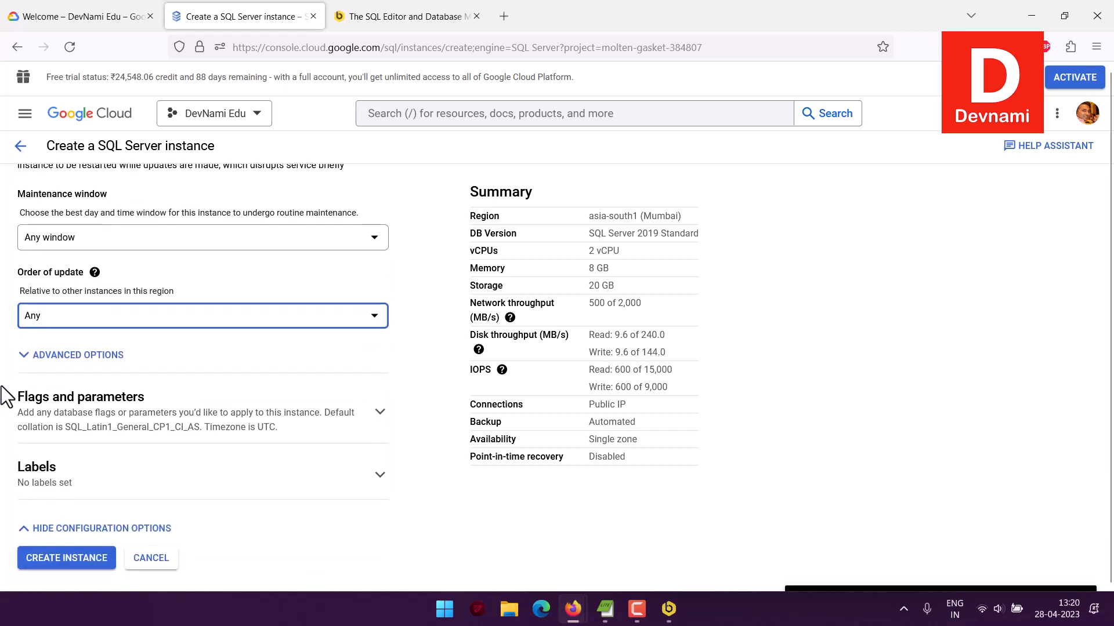
# - Expand the flags and parameters and the labels settings, and review the collation, timezone, audit logging and label options
pyautogui.click(107, 417)
pyautogui.scroll(-7, 15, 379)
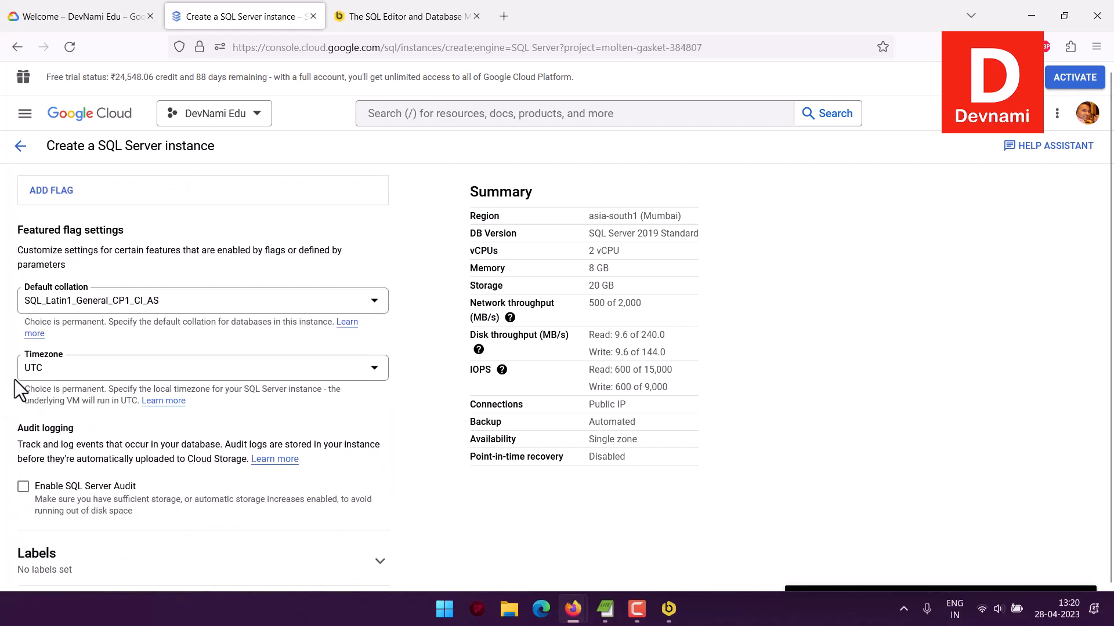
pyautogui.scroll(-1, 15, 378)
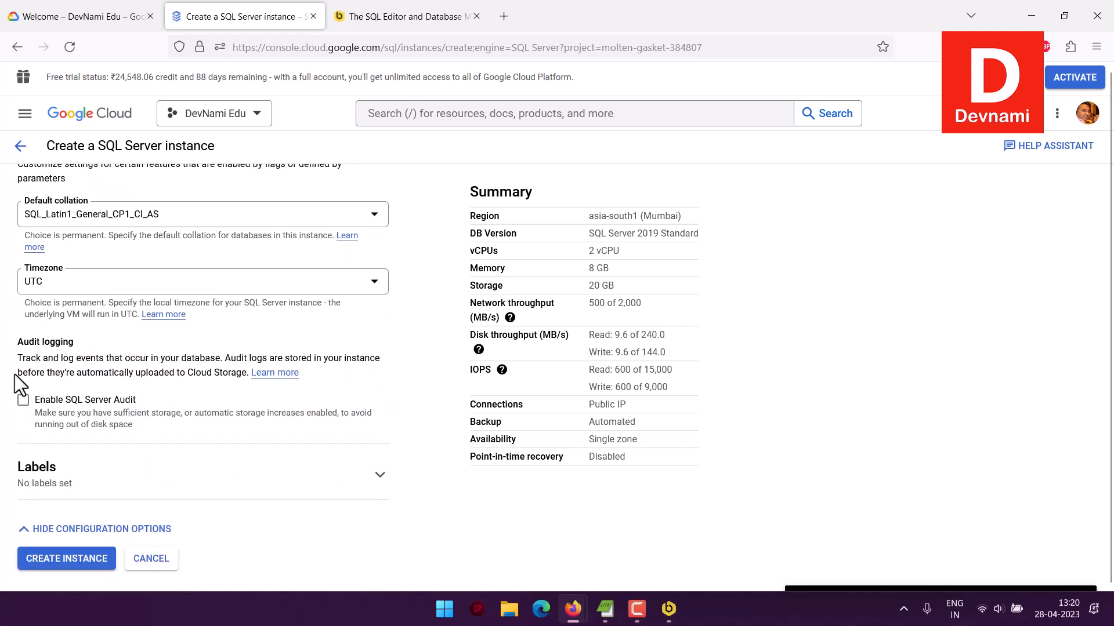
pyautogui.click(54, 477)
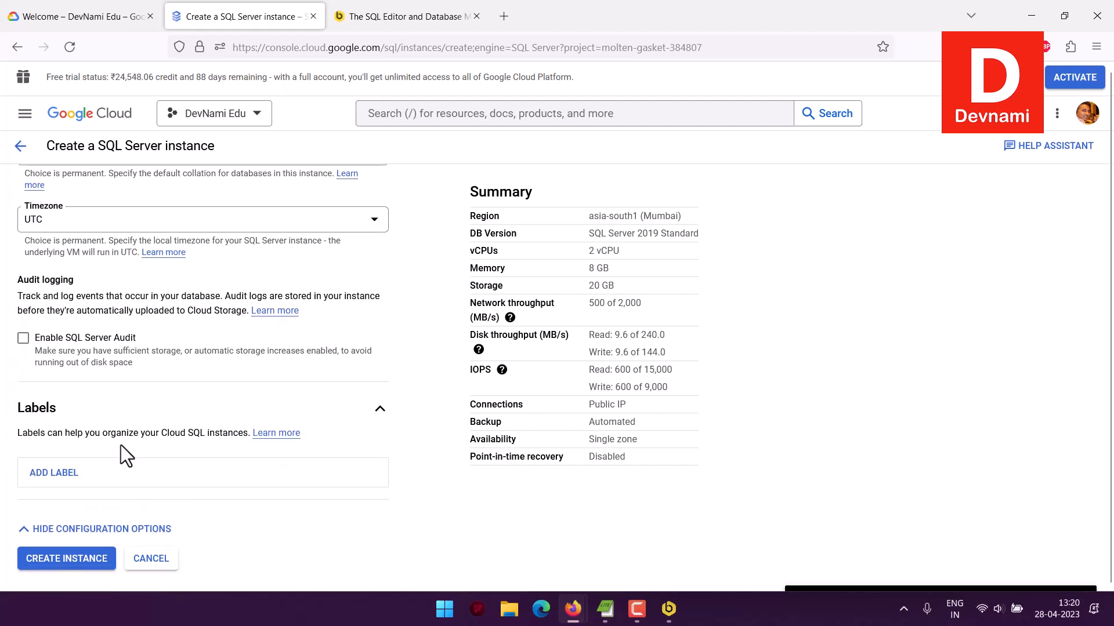
pyautogui.moveTo(53, 433); pyautogui.dragTo(198, 433)
pyautogui.click(198, 432)
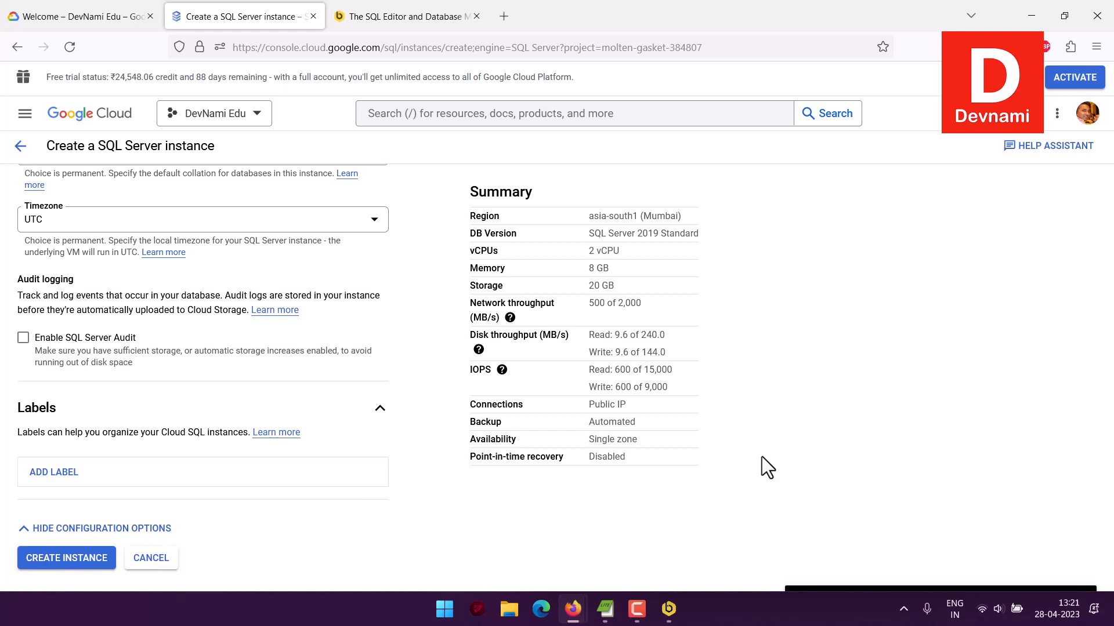
# - Leave the instance creation form and open the existing devsqlserver instance from the instances list
pyautogui.click(23, 149)
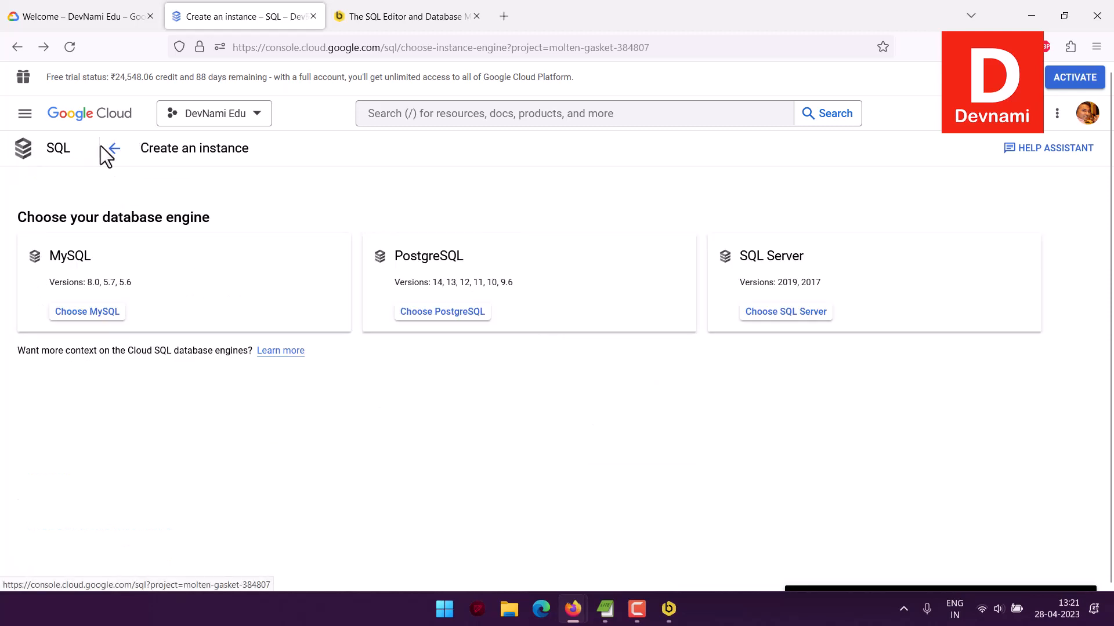
pyautogui.click(113, 152)
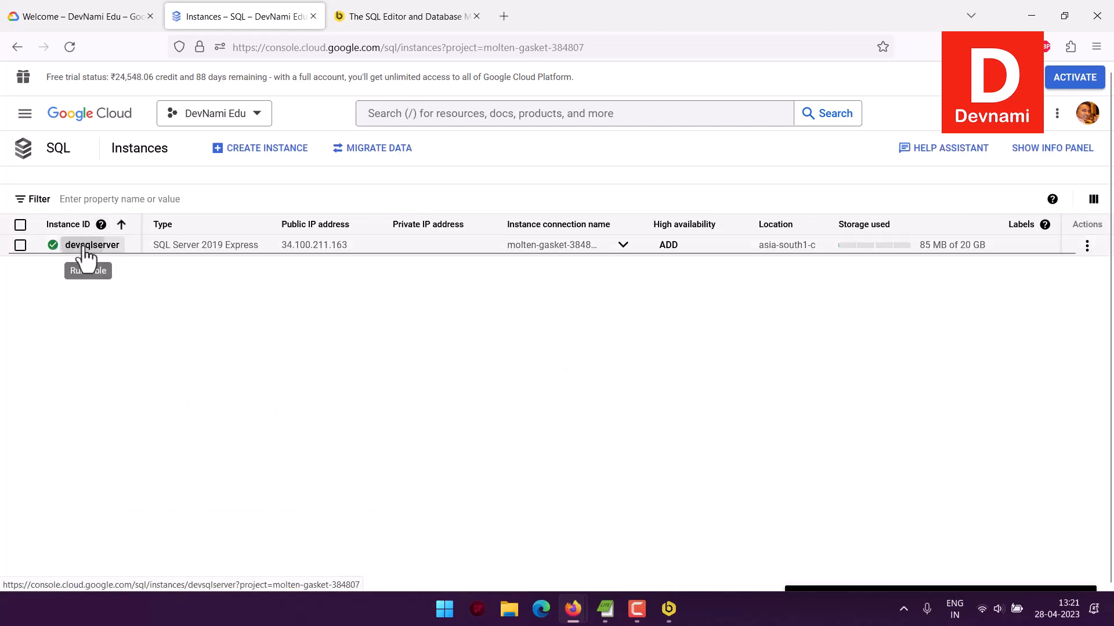
pyautogui.click(87, 246)
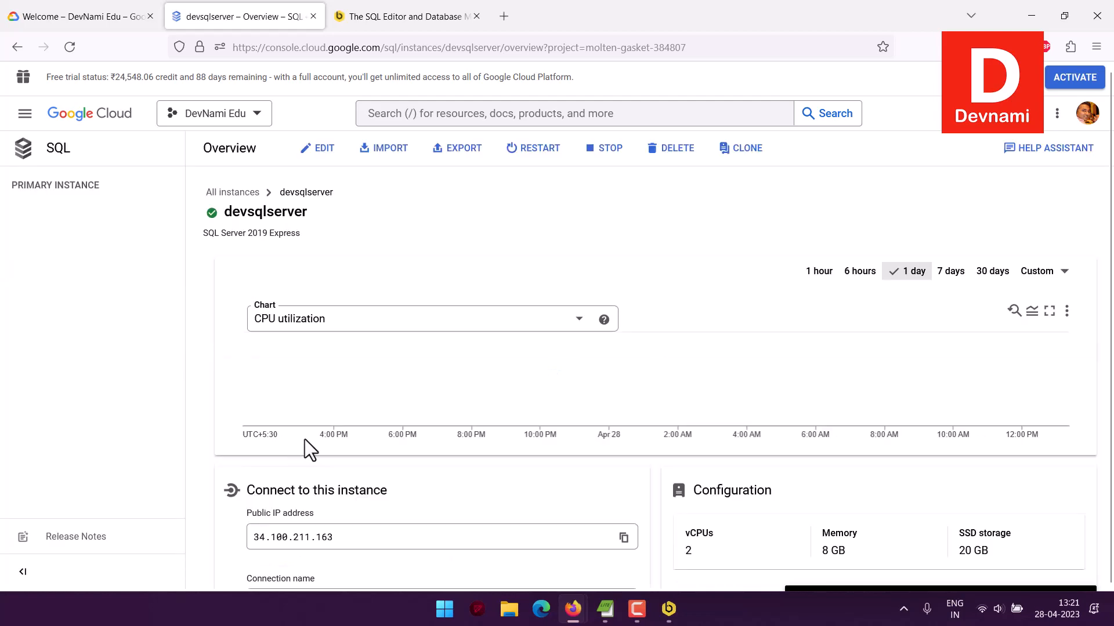
# - Review devsqlserver's overview, connection summary with authorized networks, and SSL security and certificate settings
pyautogui.scroll(-2, 243, 430)
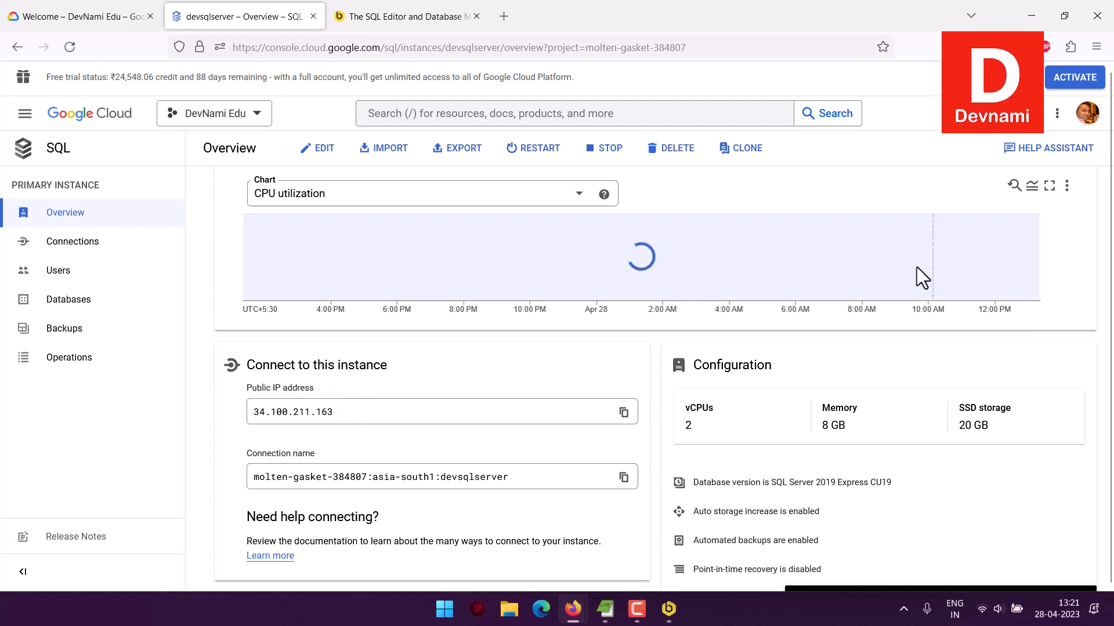
pyautogui.scroll(2, 915, 269)
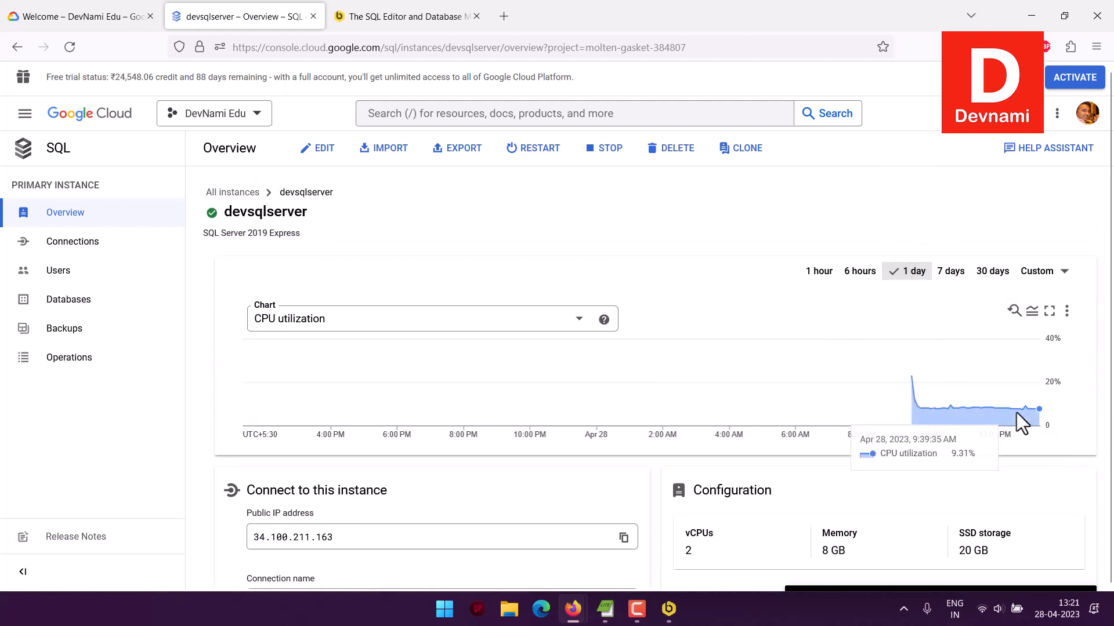
pyautogui.scroll(-4, 638, 299)
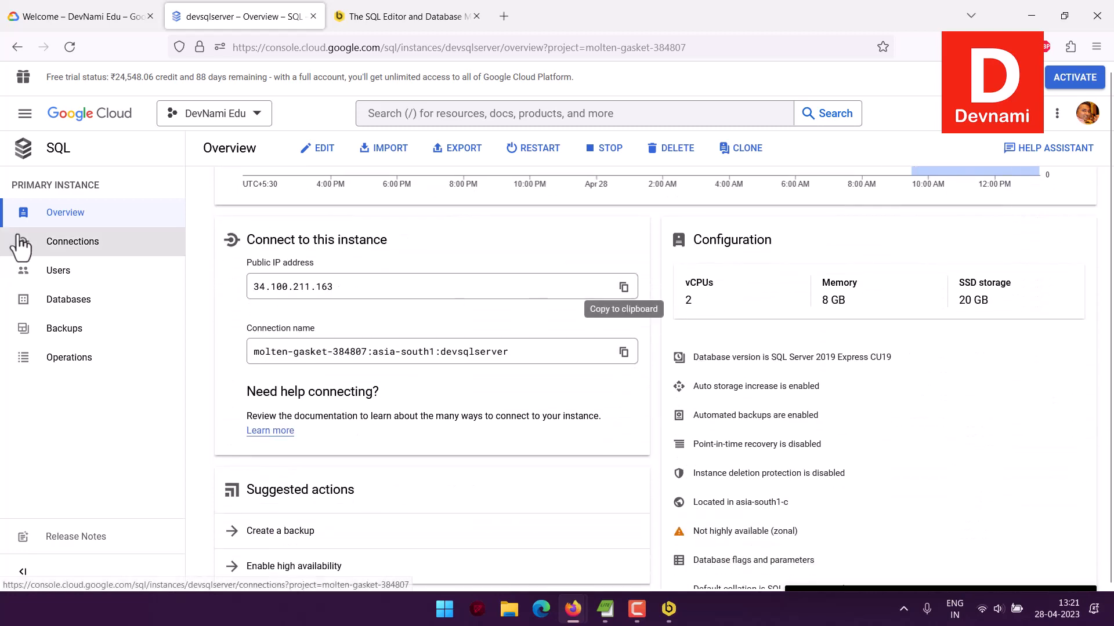
pyautogui.click(6, 250)
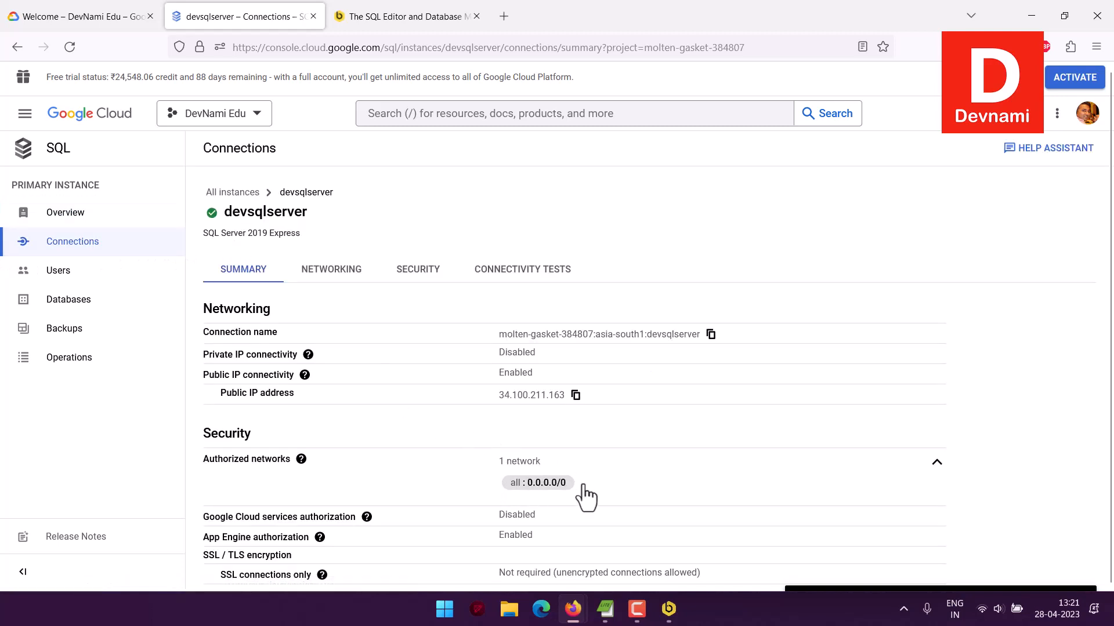
pyautogui.click(425, 298)
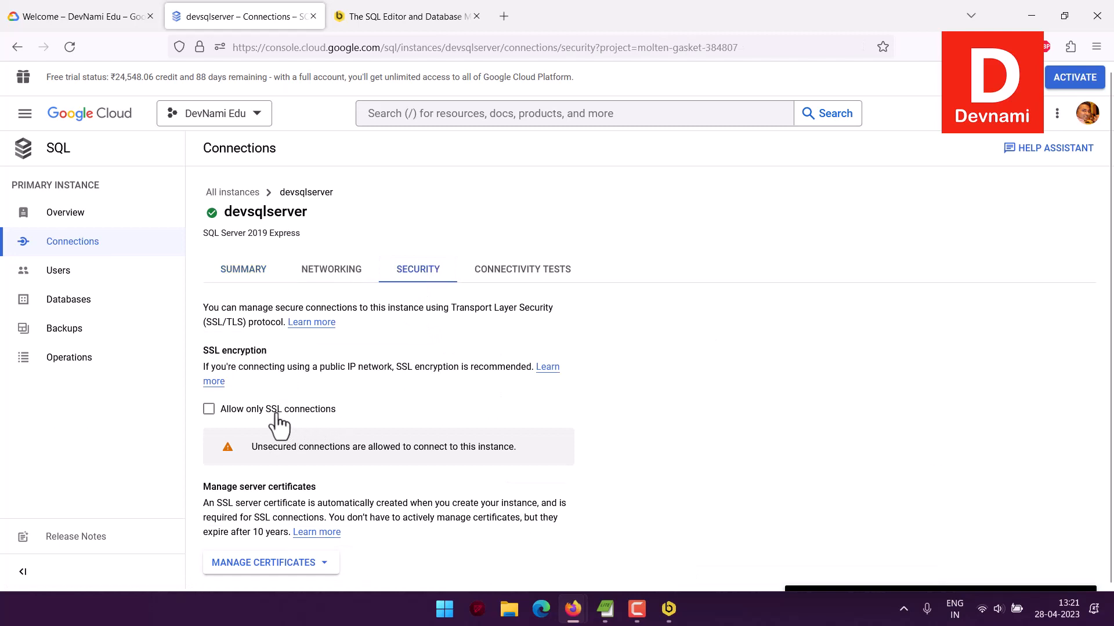
pyautogui.scroll(-5, 496, 417)
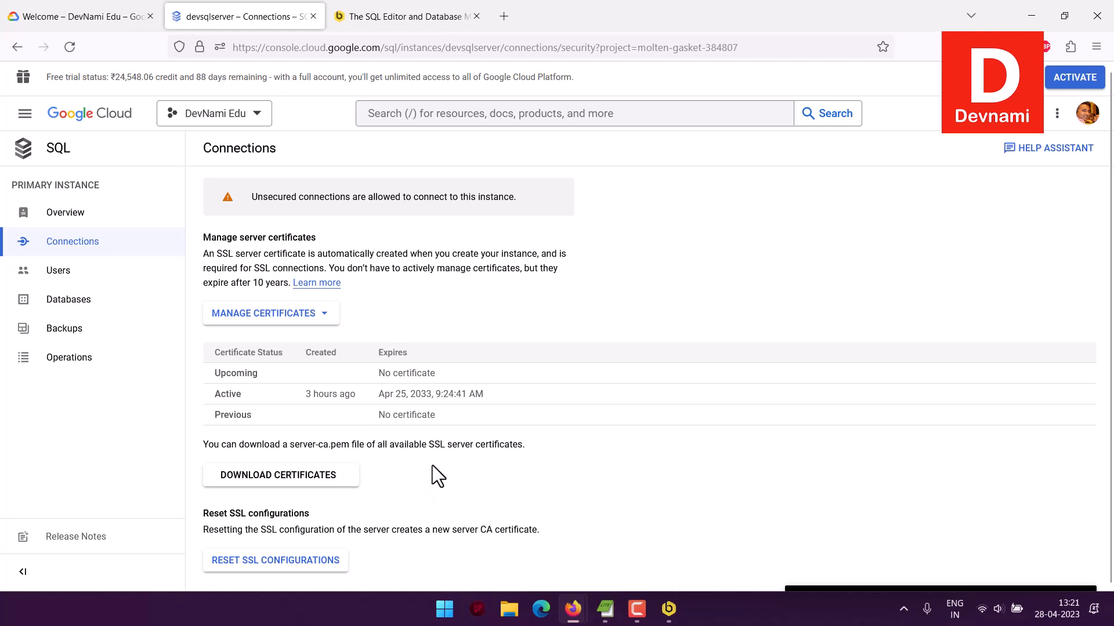
# - Copy devsqlserver's public IP address, switch to Beekeeper Studio and set it as the host of the new SQL Server connection
pyautogui.click(30, 215)
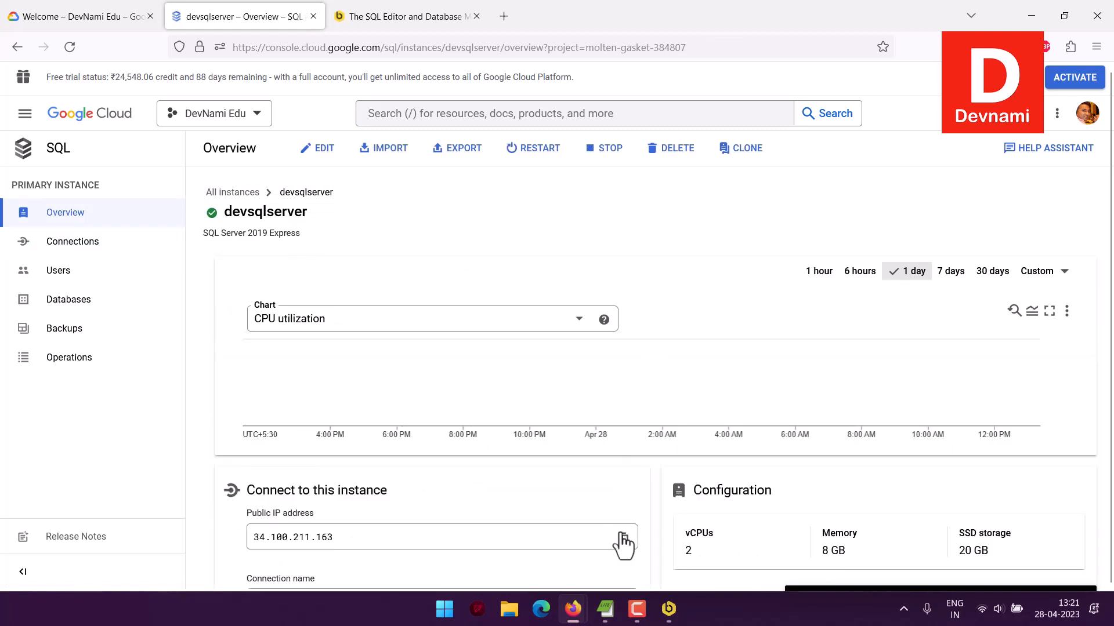
pyautogui.click(623, 537)
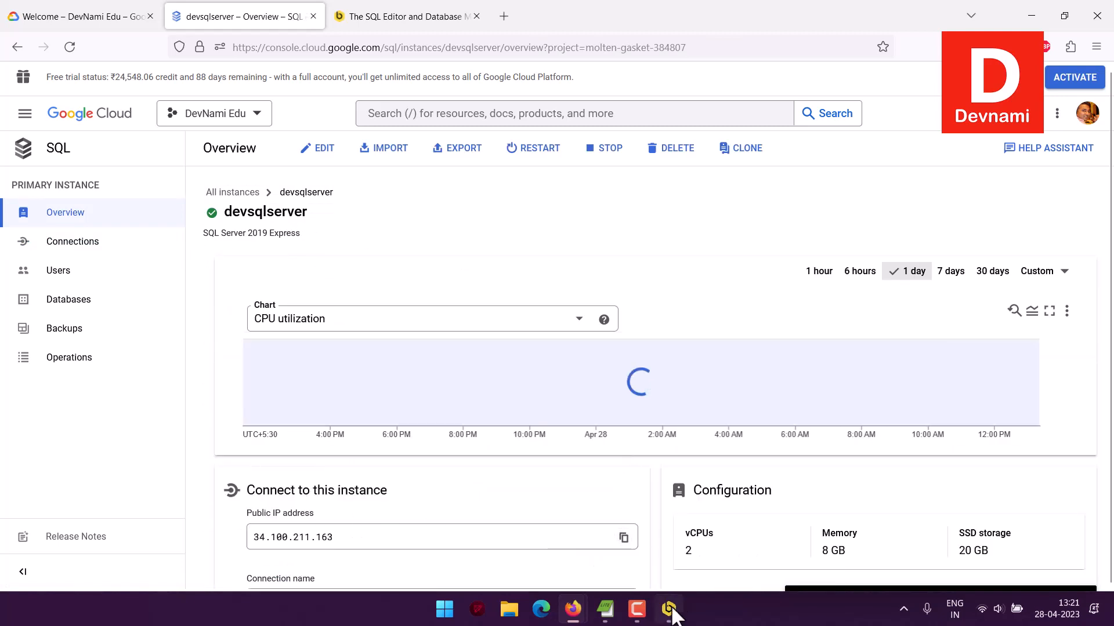
pyautogui.click(668, 609)
pyautogui.press('super+Left')
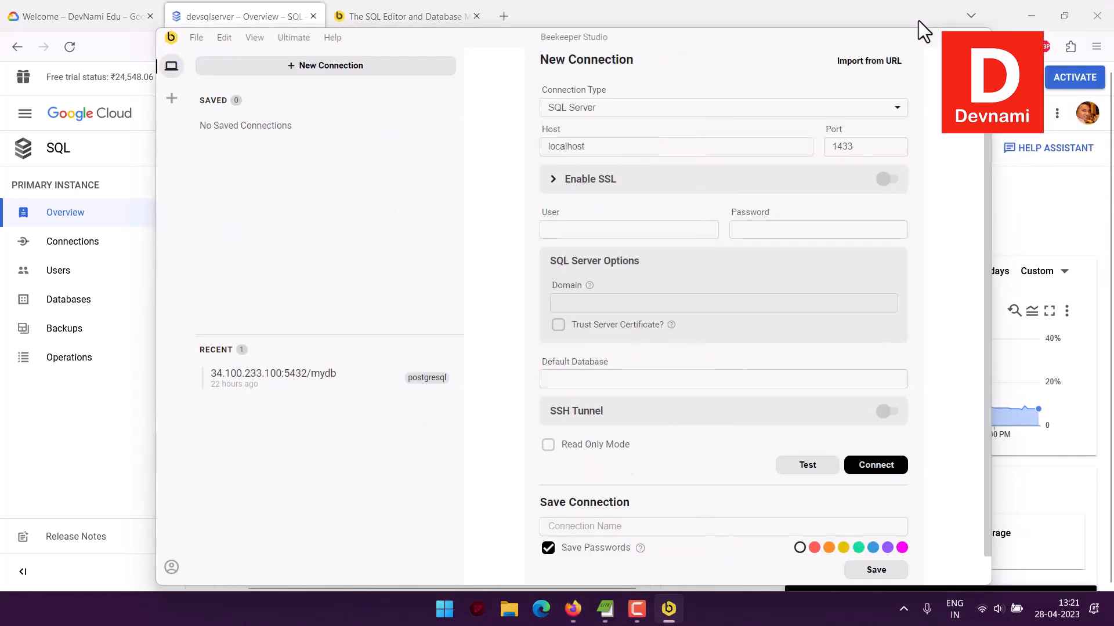
pyautogui.click(939, 40)
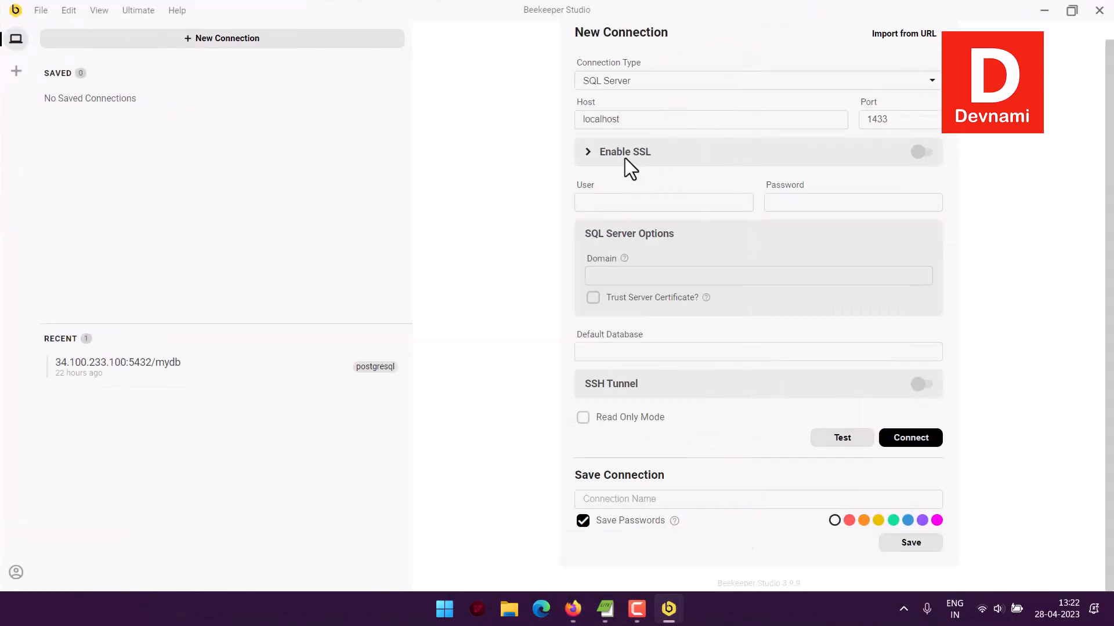
pyautogui.moveTo(630, 123); pyautogui.dragTo(531, 110)
pyautogui.hotkey('ctrl', 'v')
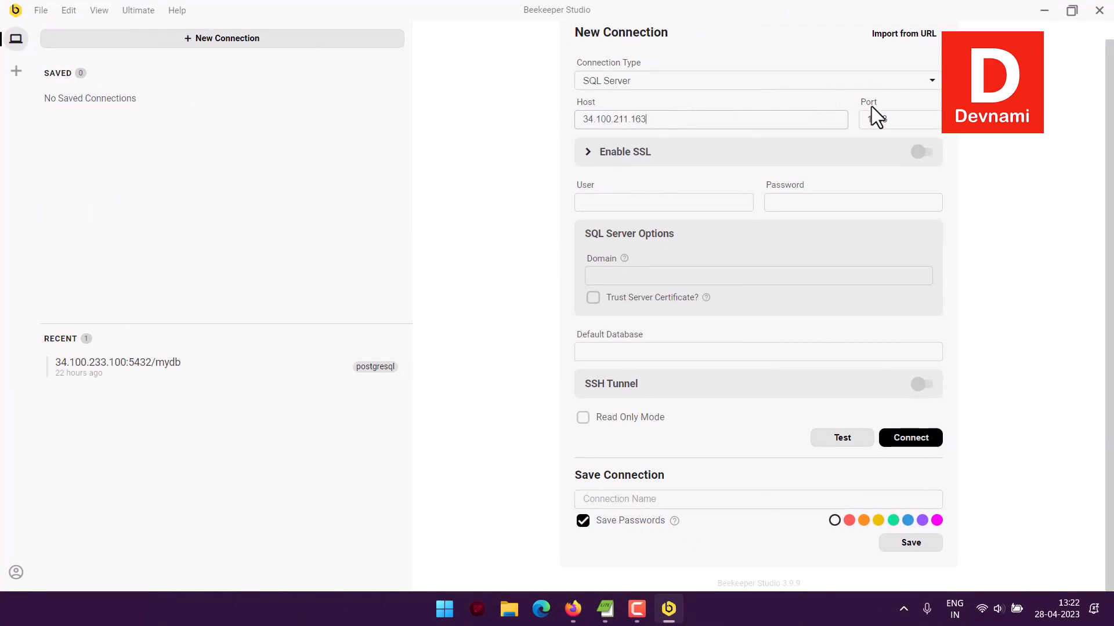
# - Enter the user sqlserver, the account password and the default database mydb, and test the connection
pyautogui.click(592, 205)
pyautogui.write('sqlserver')
pyautogui.click(797, 205)
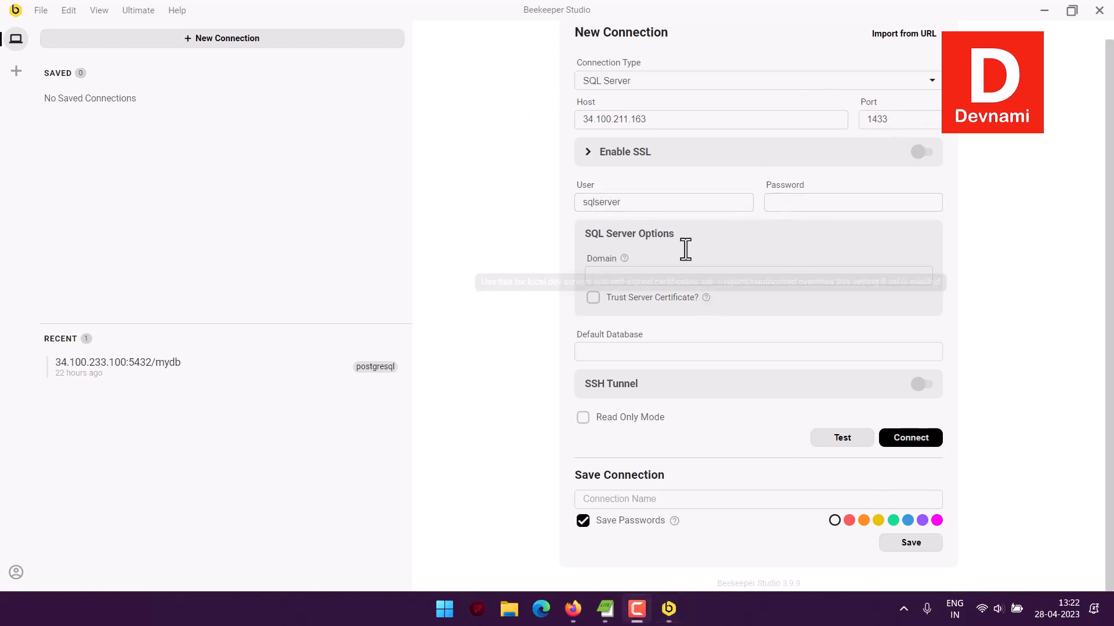
pyautogui.hotkey('ctrl', 'v')
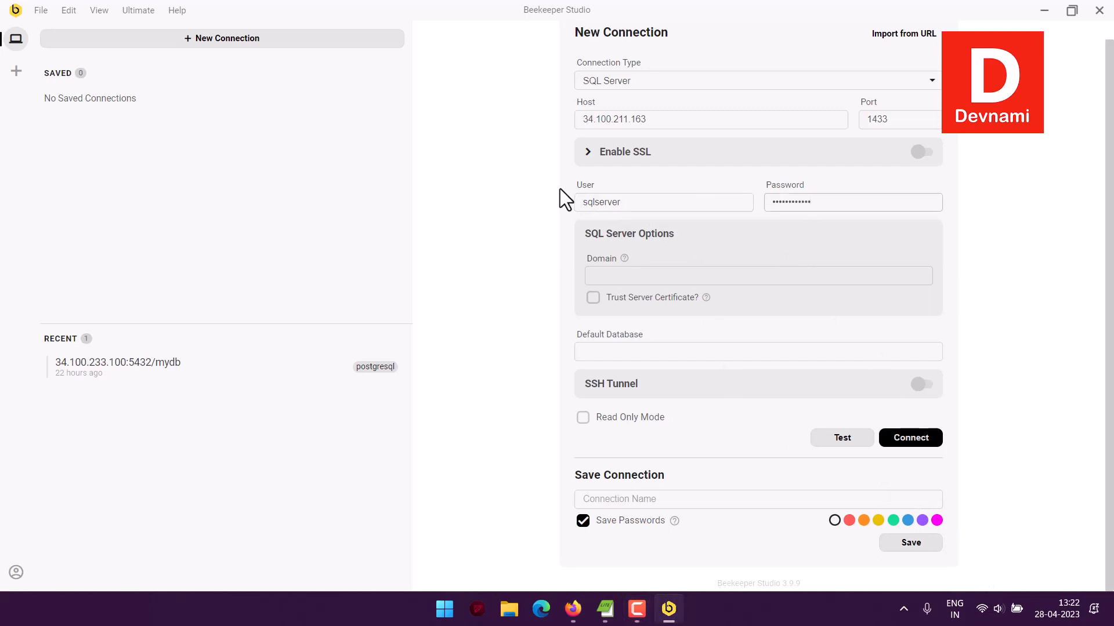
pyautogui.click(596, 354)
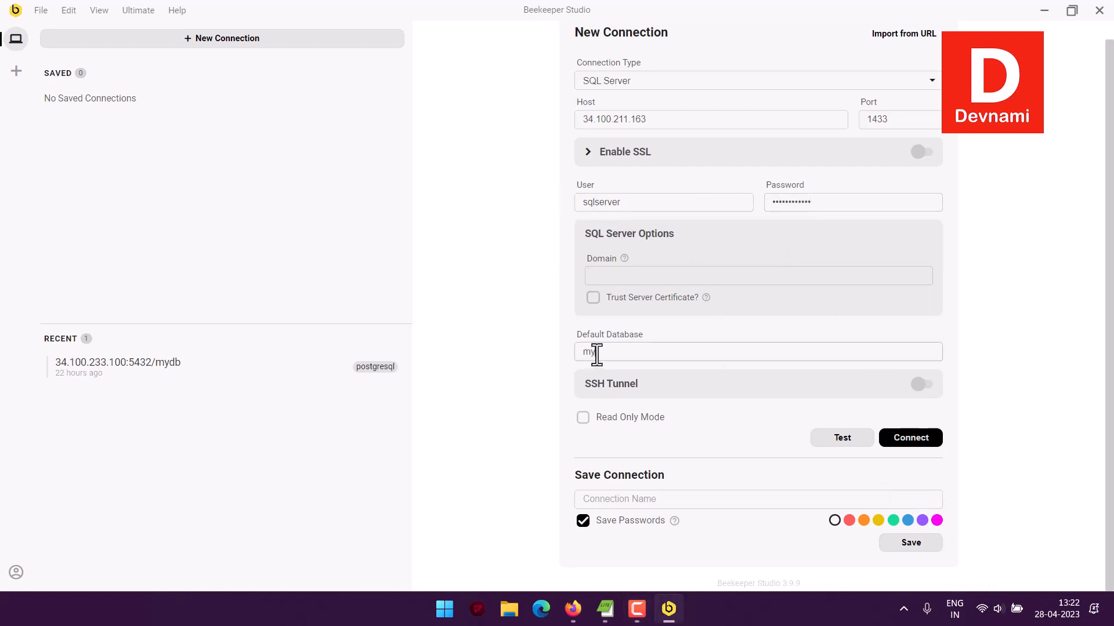
pyautogui.write('mydb')
pyautogui.click(829, 439)
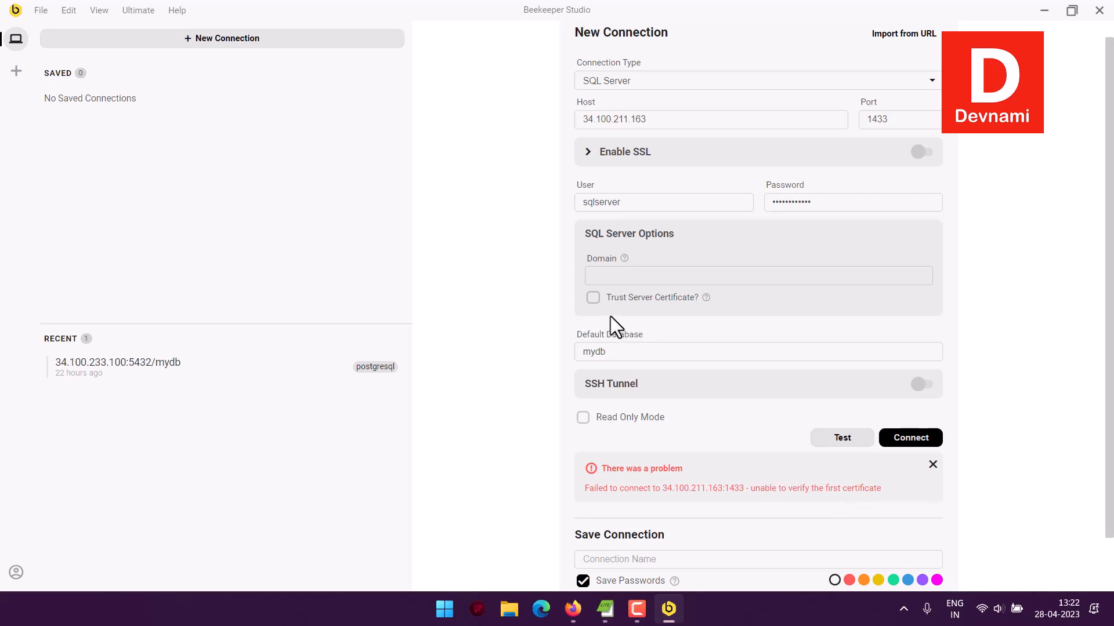
pyautogui.click(595, 300)
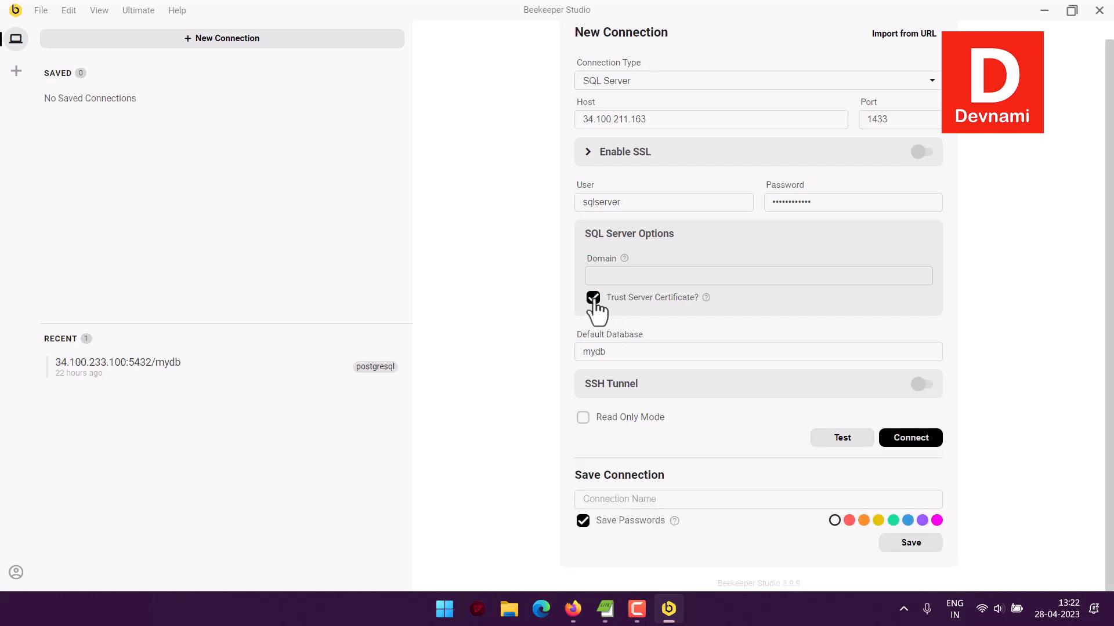
pyautogui.click(596, 300)
pyautogui.click(699, 274)
# - Expand the SSL options, turn off Reject Unauthorized and test the connection again
pyautogui.click(589, 153)
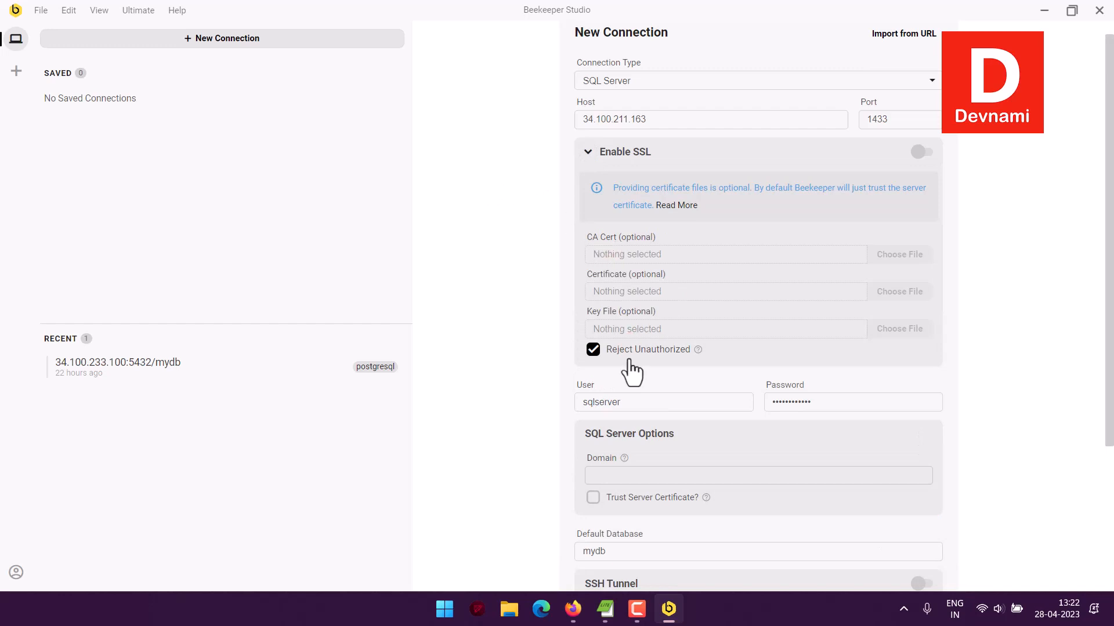
pyautogui.click(601, 353)
pyautogui.scroll(-5, 566, 346)
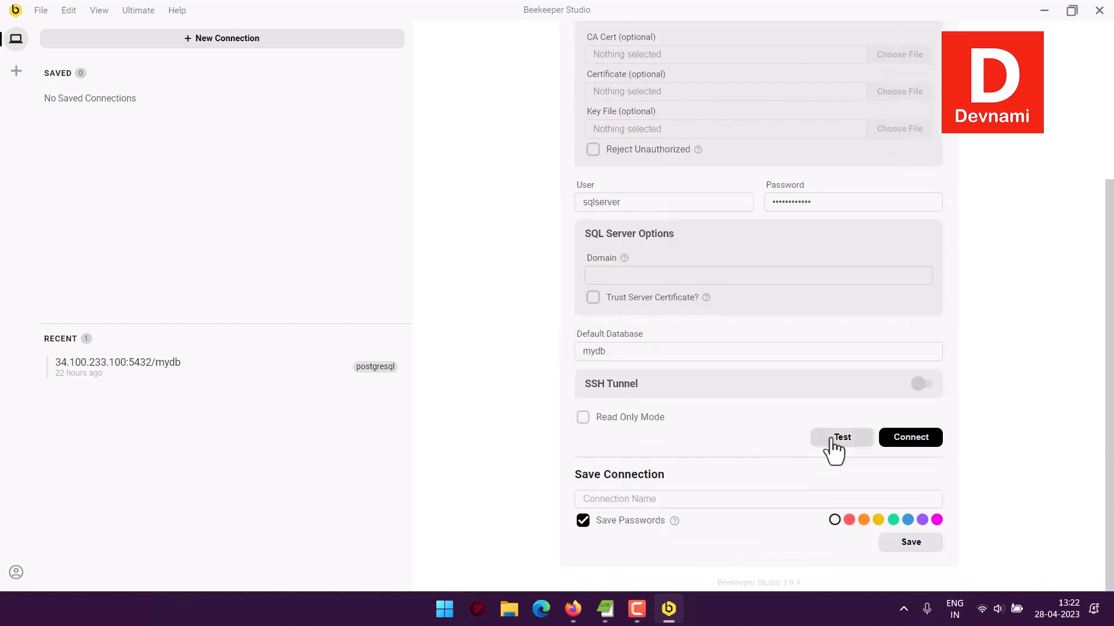
pyautogui.click(833, 442)
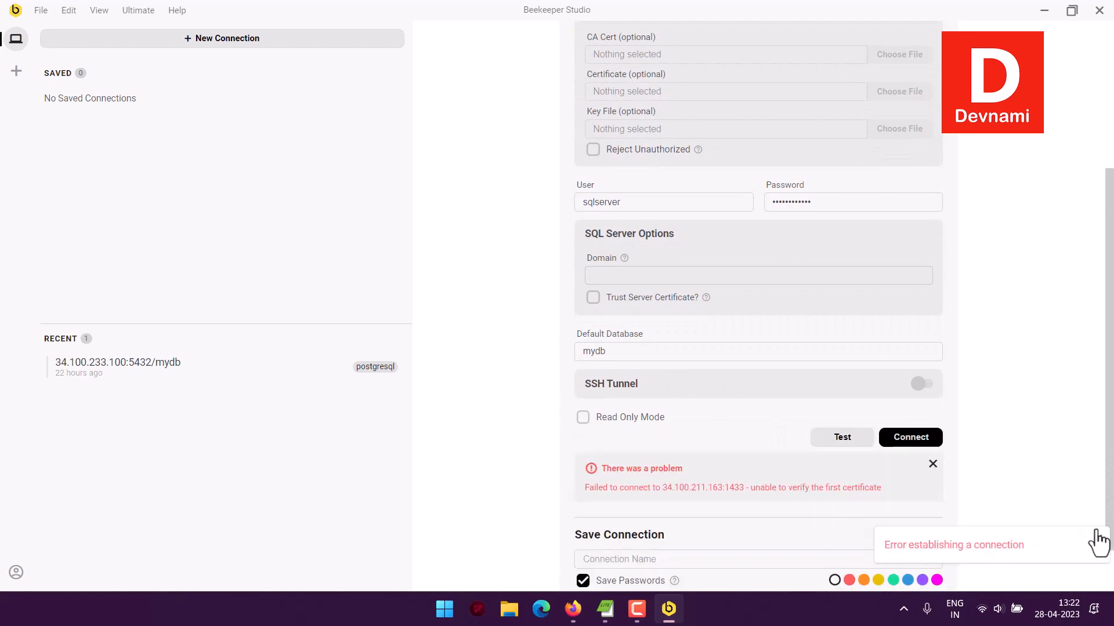
# - Enable SSL for the connection and choose server-ca.pem from the Data (D:) drive as the CA certificate
pyautogui.scroll(4, 1026, 441)
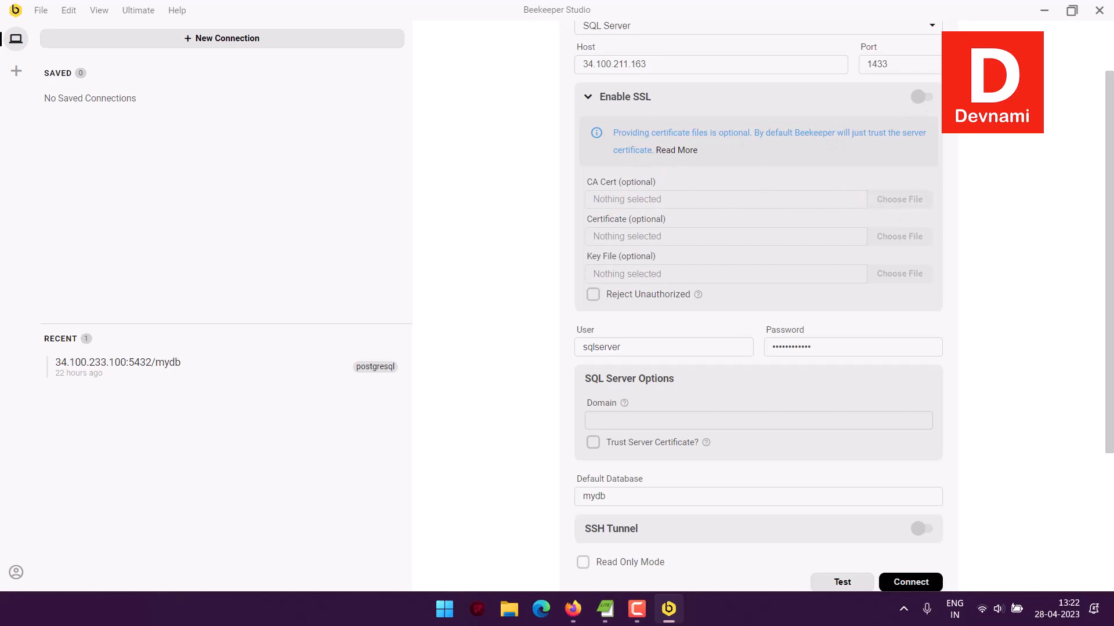
pyautogui.click(928, 97)
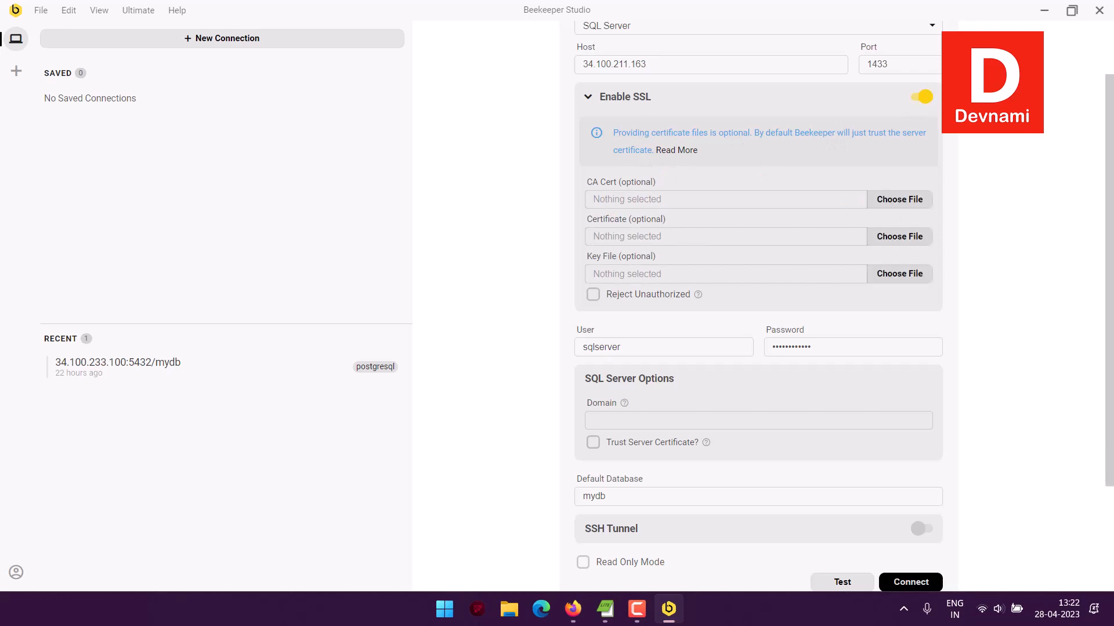
pyautogui.click(905, 199)
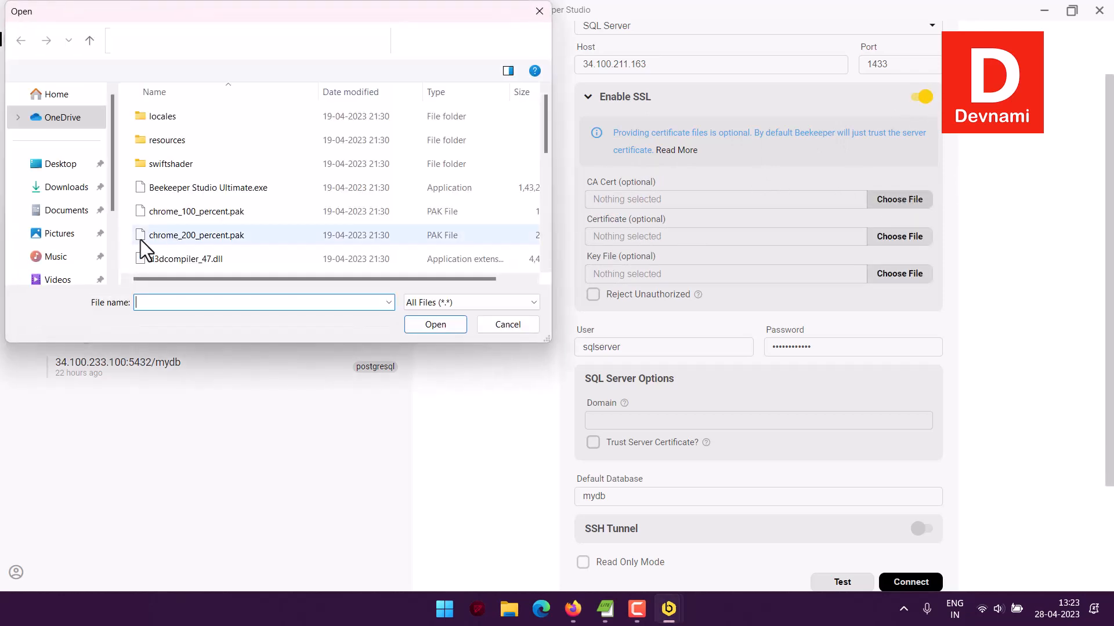
pyautogui.scroll(-3, 75, 246)
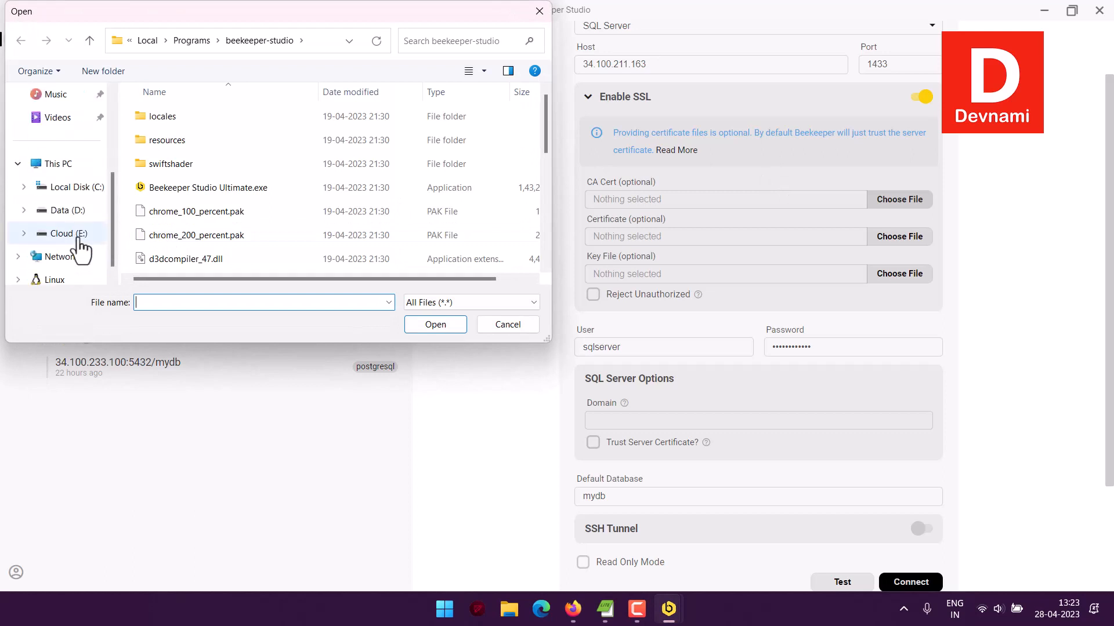
pyautogui.click(58, 210)
pyautogui.click(182, 246)
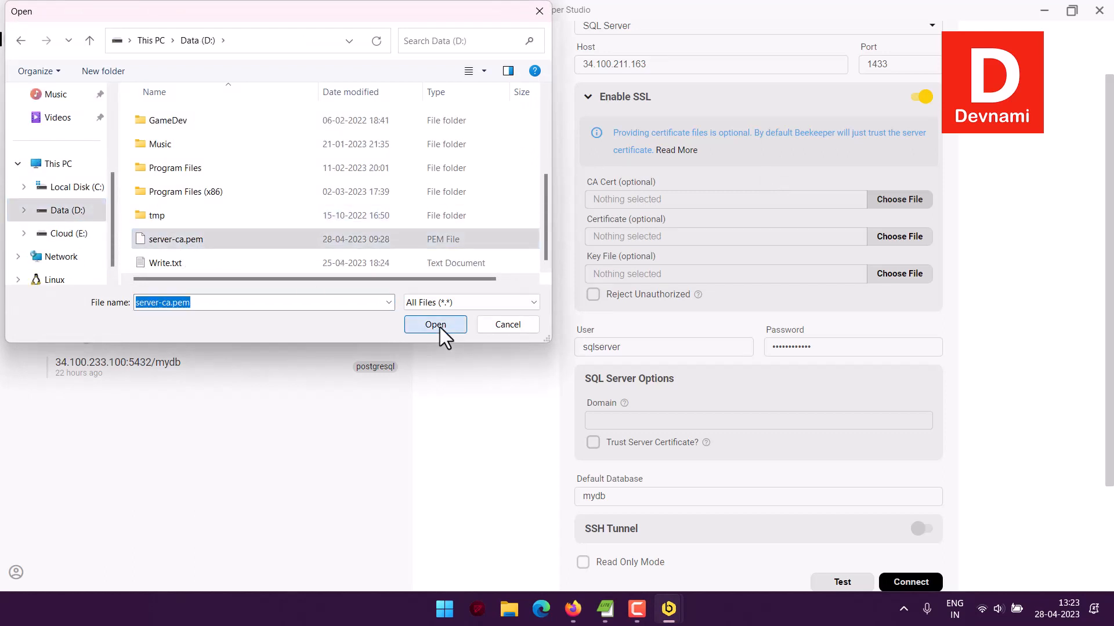
pyautogui.click(440, 326)
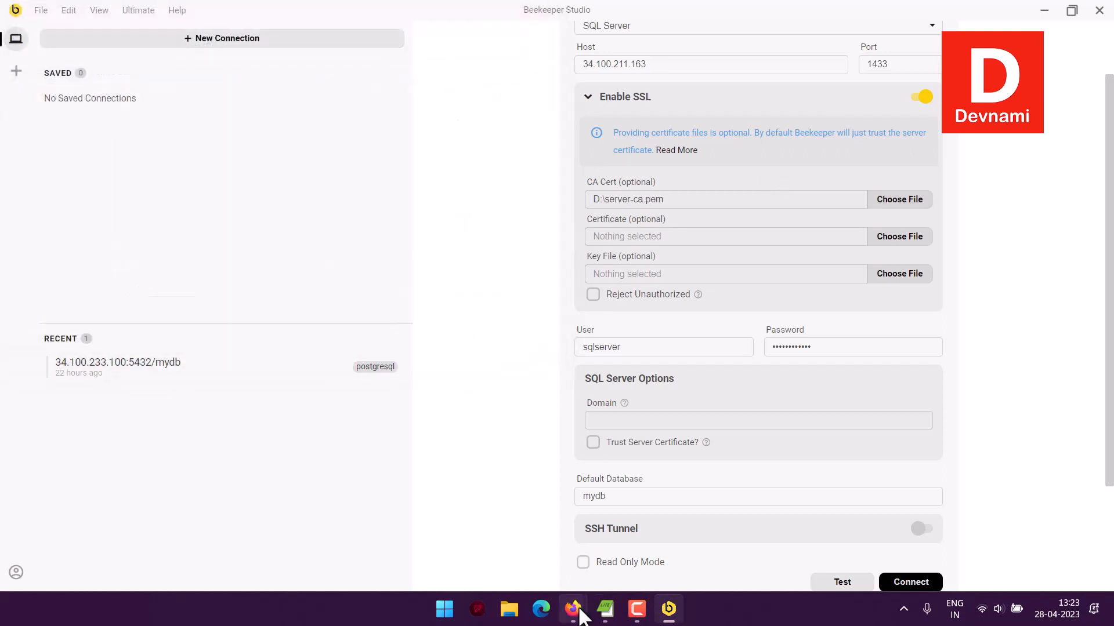
# - Glance at devsqlserver's overview in the browser, return to Beekeeper Studio and test the SSL connection with the CA certificate
pyautogui.moveTo(580, 615)
pyautogui.click(493, 522)
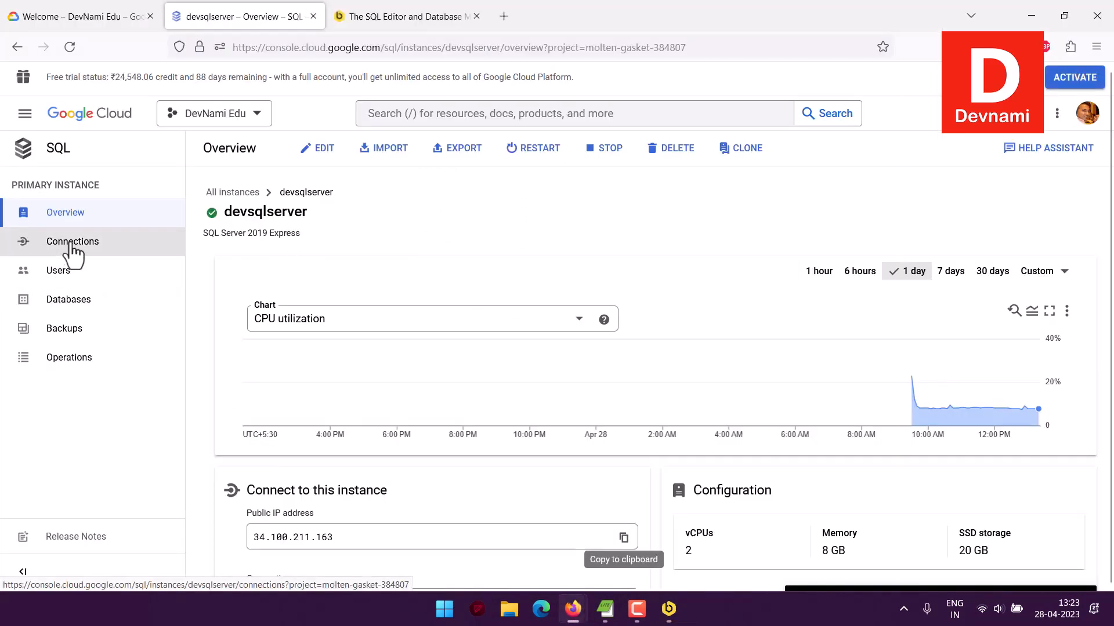
pyautogui.click(668, 609)
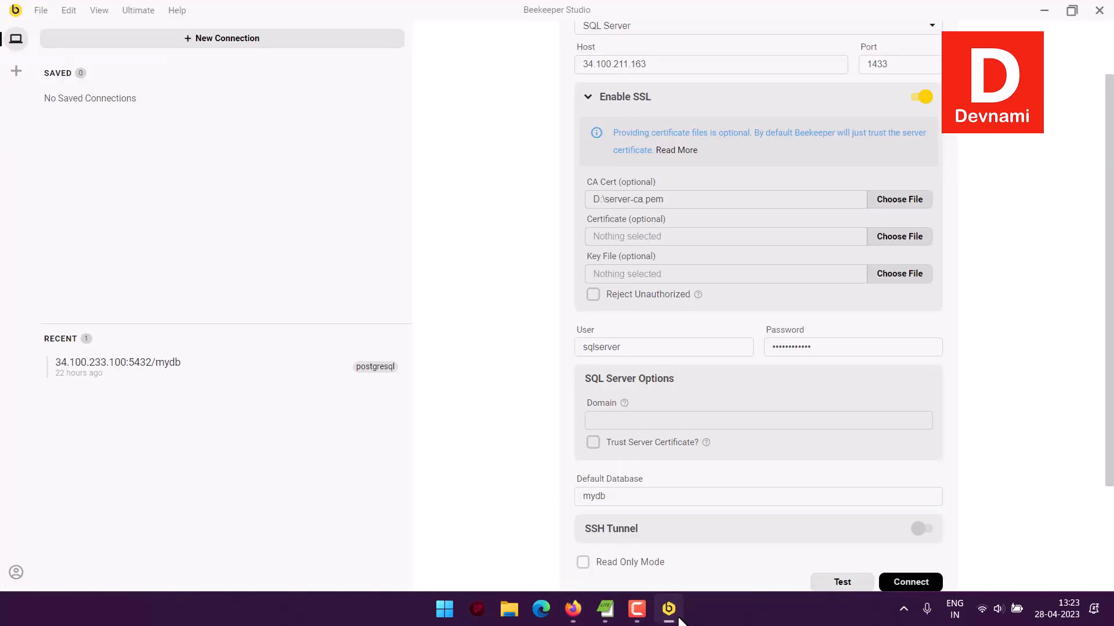
pyautogui.scroll(-3, 558, 342)
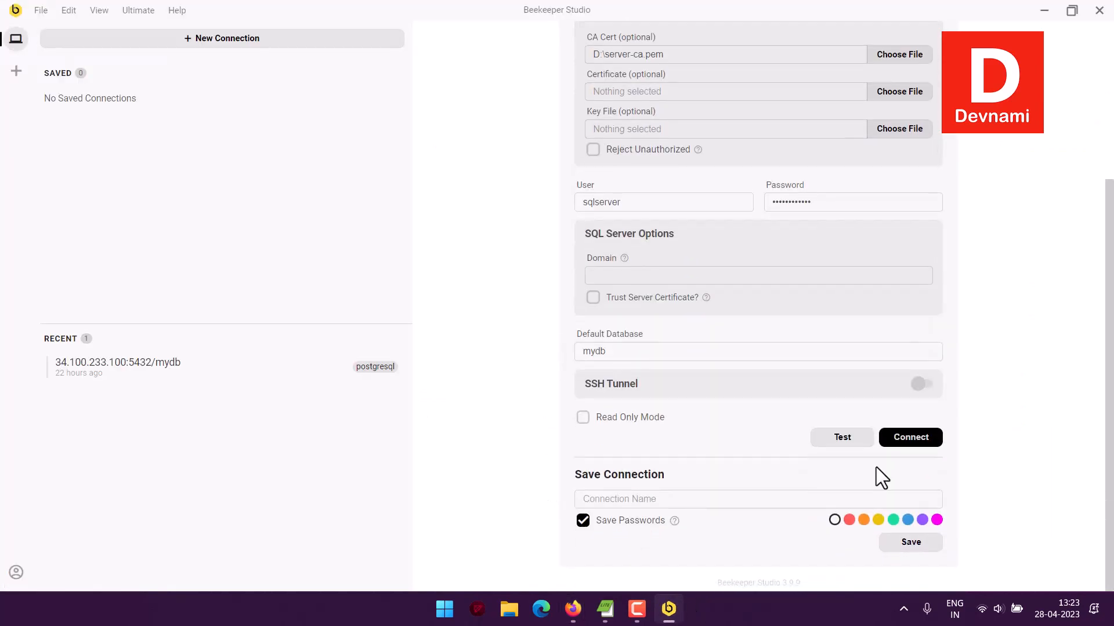
pyautogui.click(853, 441)
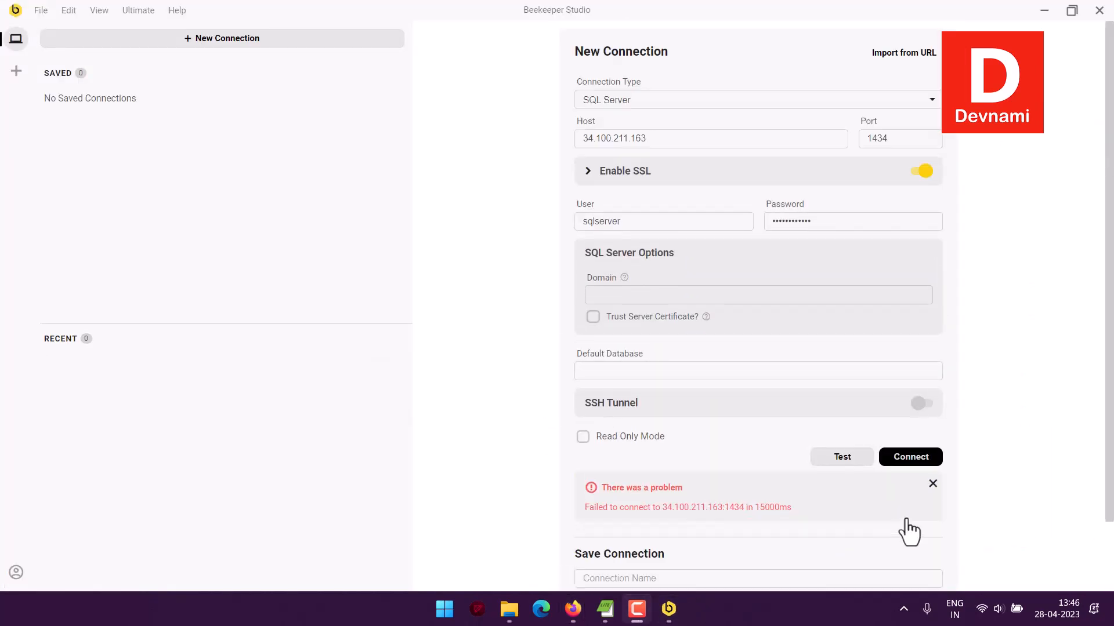
# - Dismiss the connection error, check the CA certificate file in the SSL options and retest the connection
pyautogui.click(932, 484)
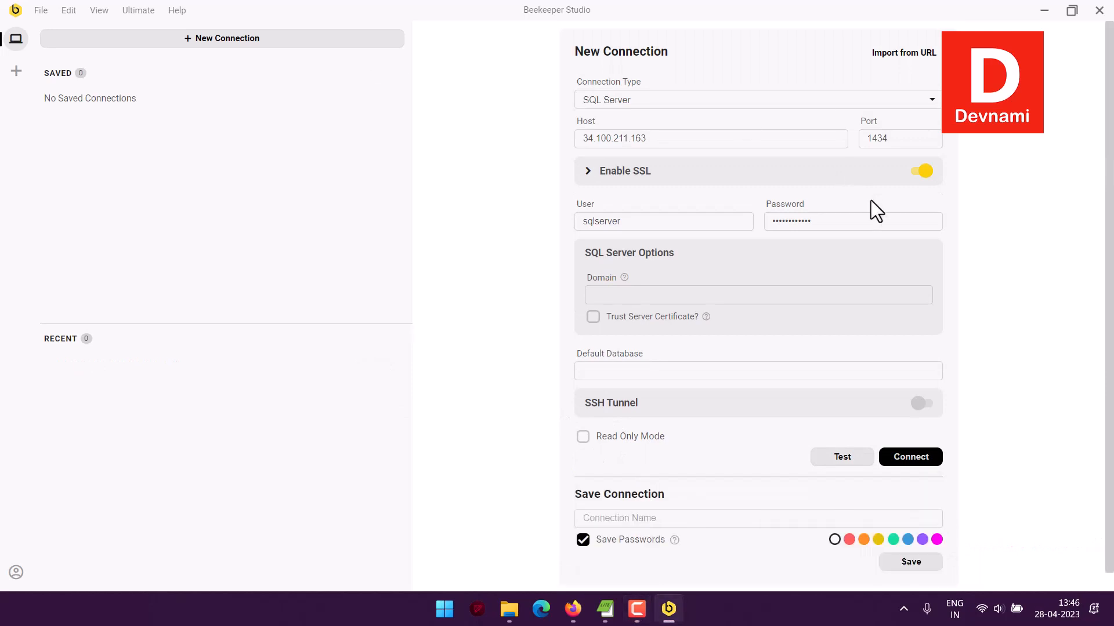
pyautogui.click(588, 171)
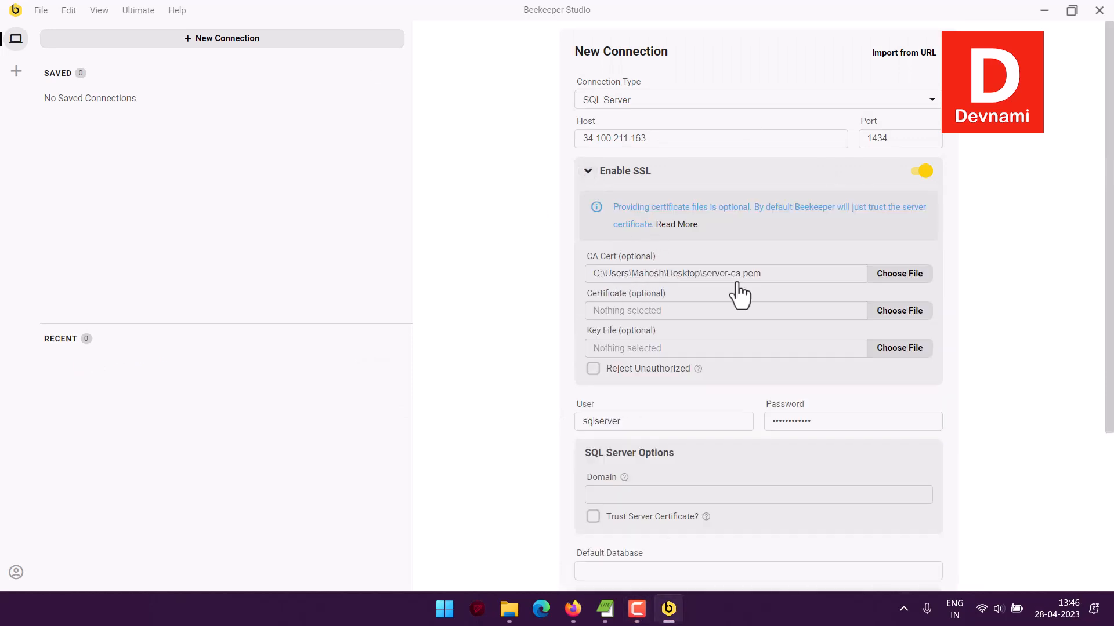
pyautogui.click(588, 170)
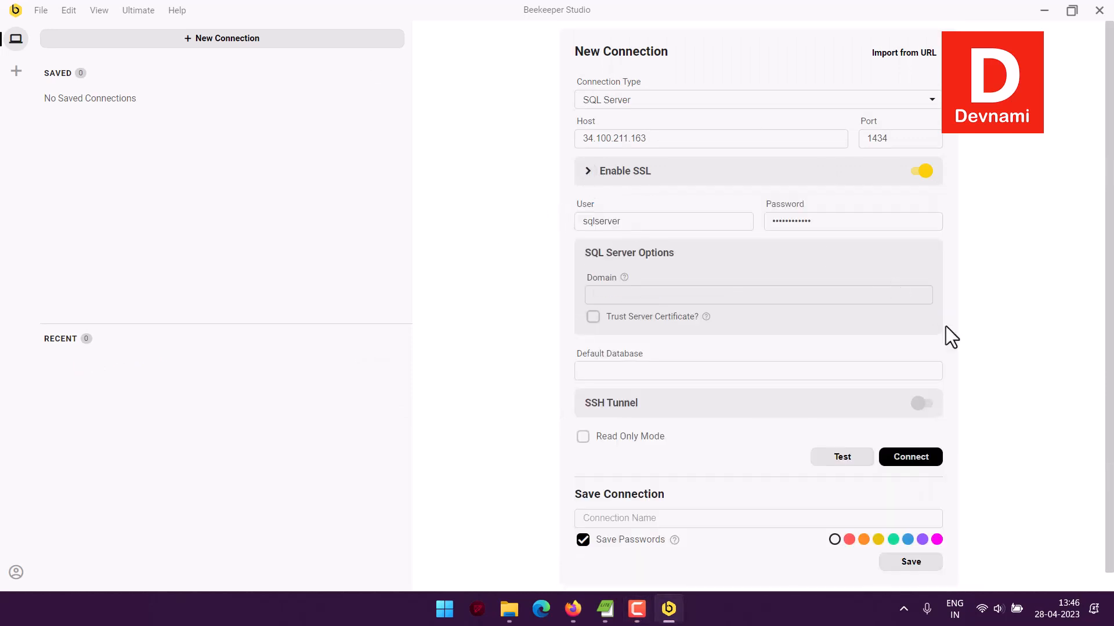
pyautogui.click(844, 458)
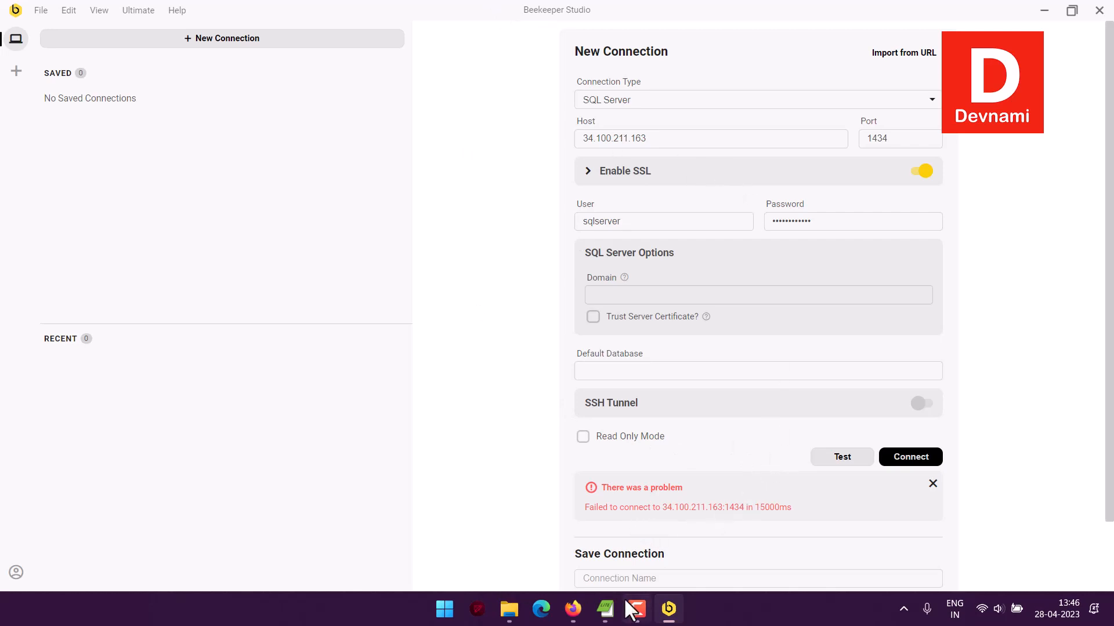
pyautogui.moveTo(663, 616)
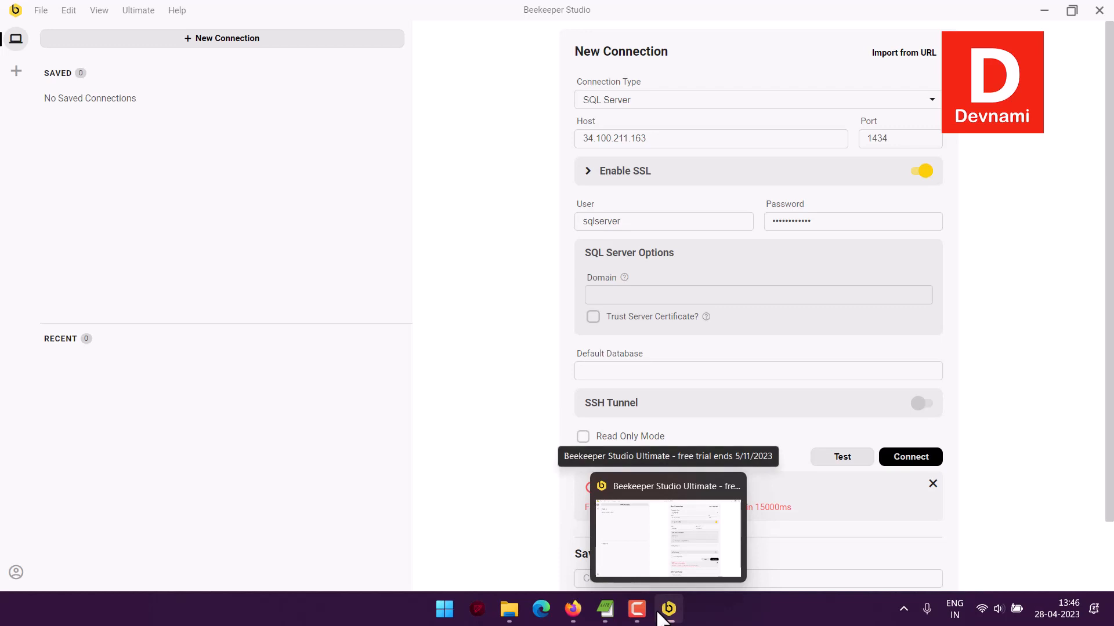